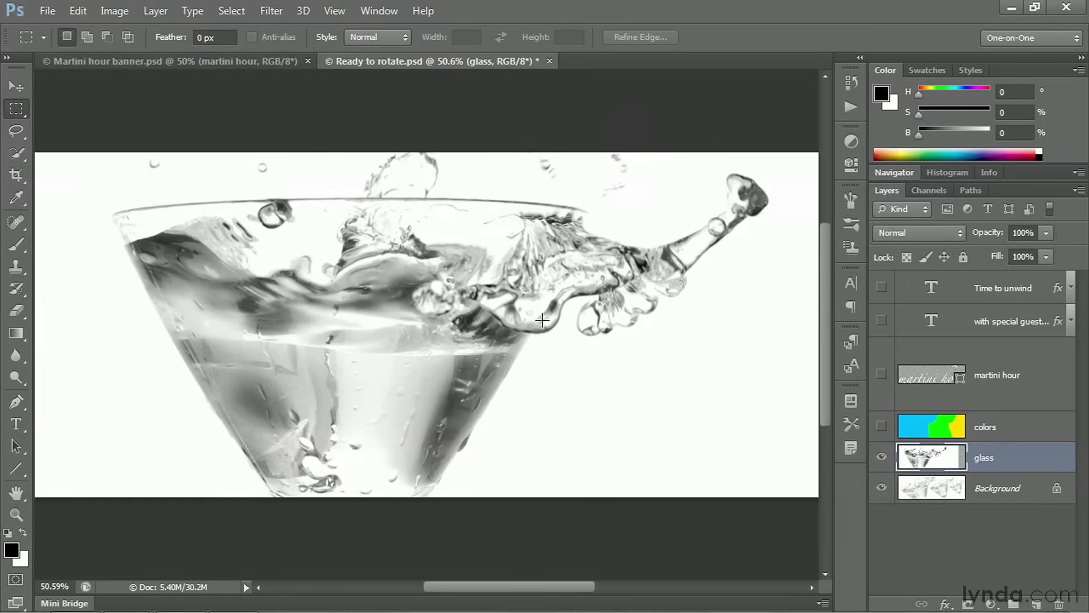
Step: Start Free Transform on the glass layer from the Edit menu
{"action": "left_click", "coordinate": [78, 10]}
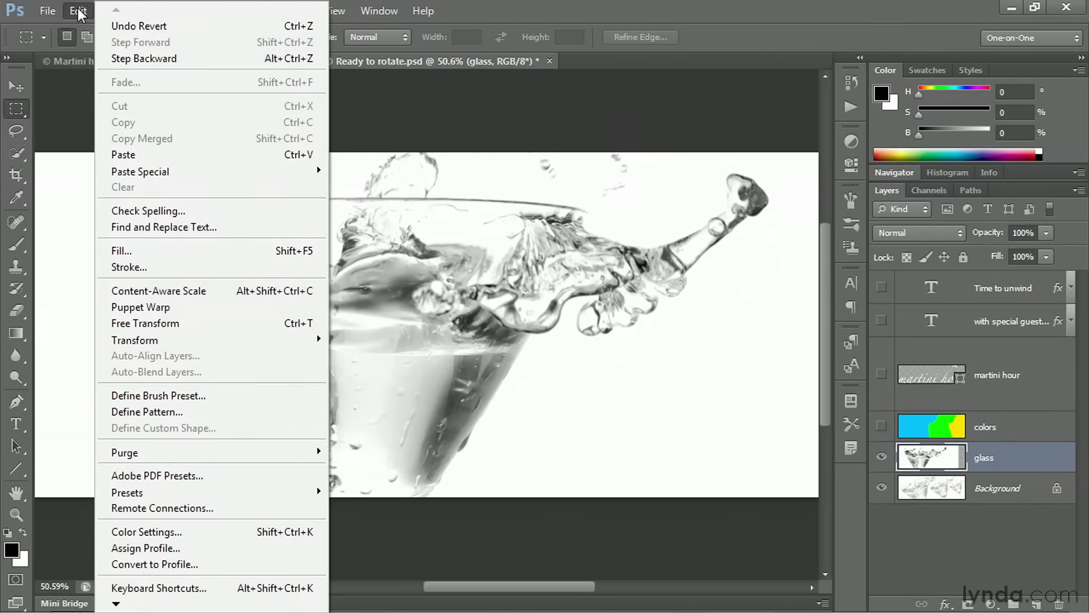
{"action": "left_click", "coordinate": [222, 322]}
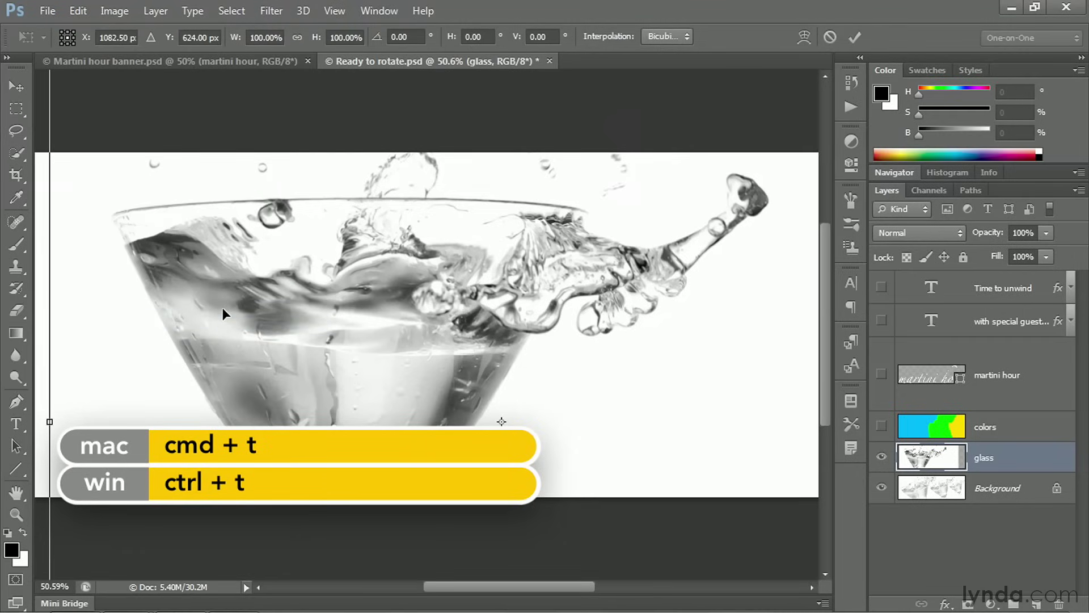
Step: Squash the glass layer to 75.25% width and 45.71% height, shifting it down-left
{"action": "key", "text": "ctrl+minus"}
{"action": "key", "text": "ctrl+minus"}
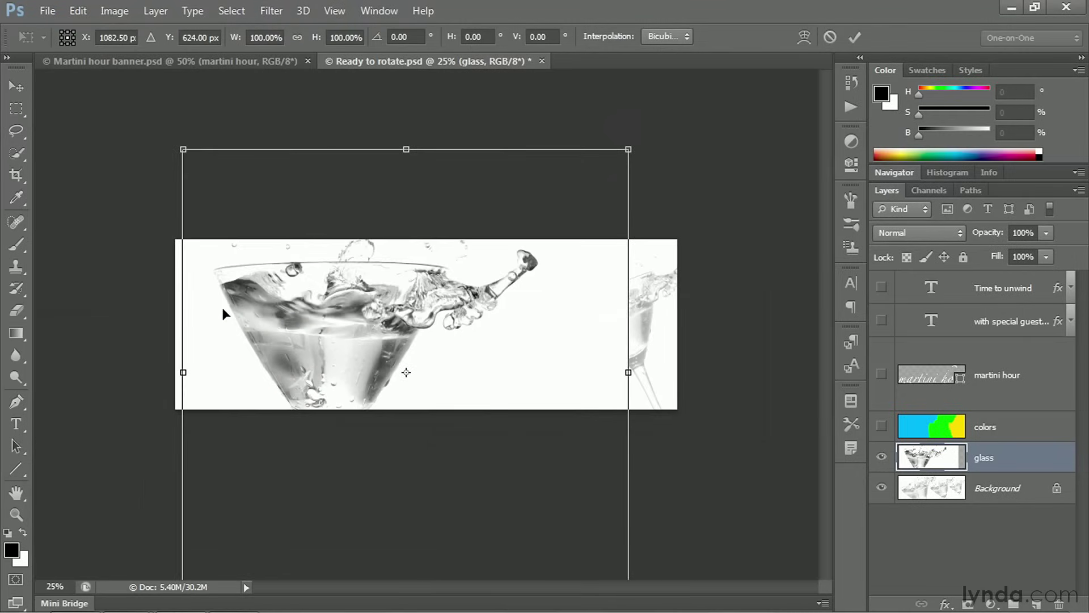
{"action": "key", "text": "ctrl+minus"}
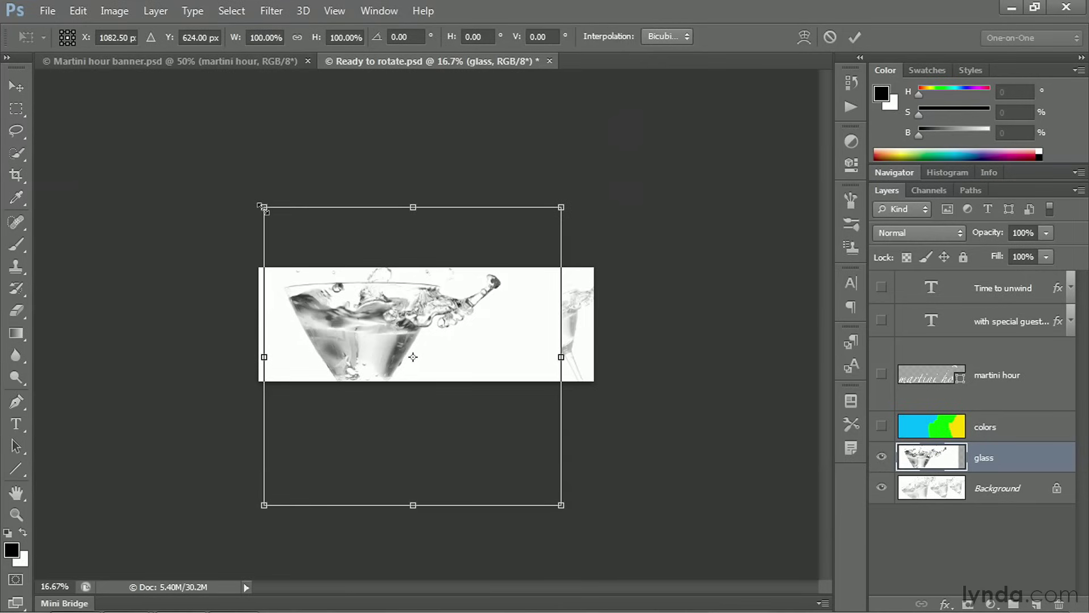
{"action": "left_click_drag", "start_coordinate": [261, 208], "coordinate": [359, 220]}
{"action": "left_click_drag", "start_coordinate": [561, 504], "coordinate": [611, 373]}
{"action": "left_click_drag", "start_coordinate": [540, 329], "coordinate": [515, 381]}
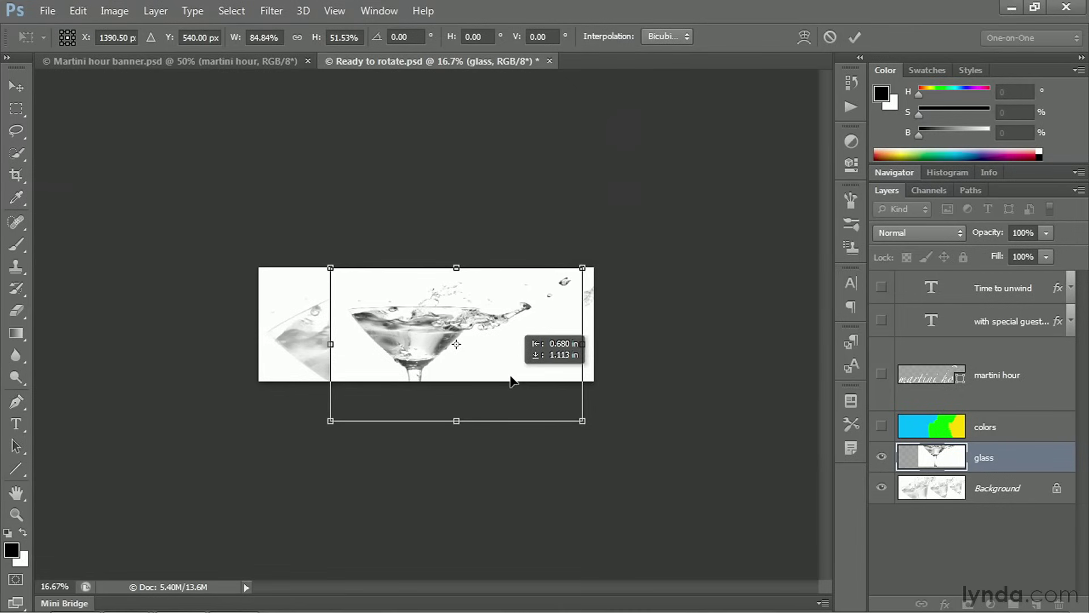
{"action": "left_click_drag", "start_coordinate": [584, 418], "coordinate": [553, 404]}
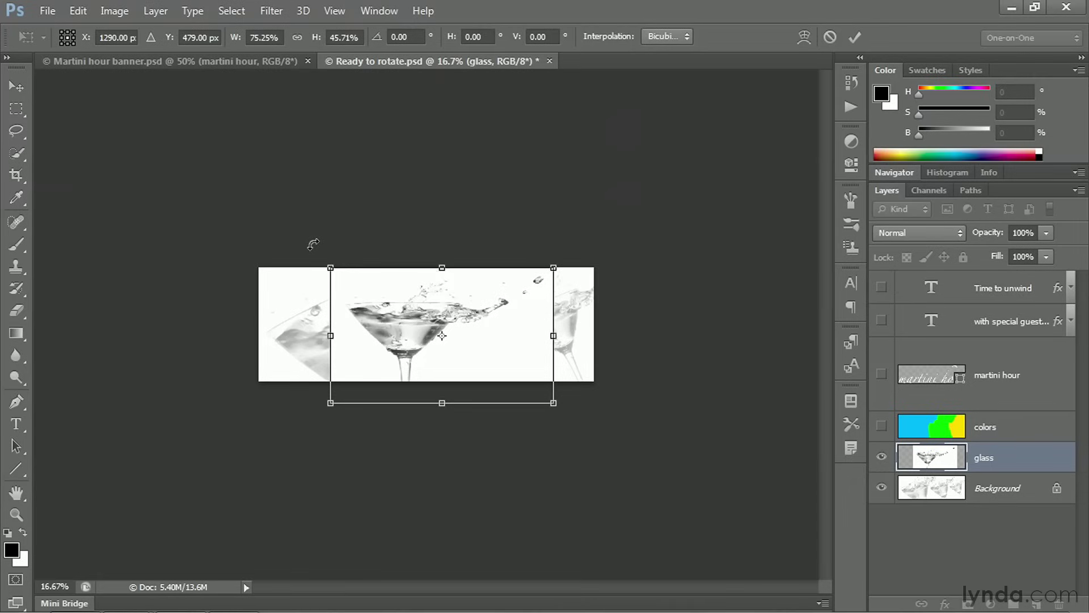
Step: Rotate the glass layer to -16.42° as a trial, then undo the rotation
{"action": "left_click_drag", "start_coordinate": [312, 244], "coordinate": [306, 290]}
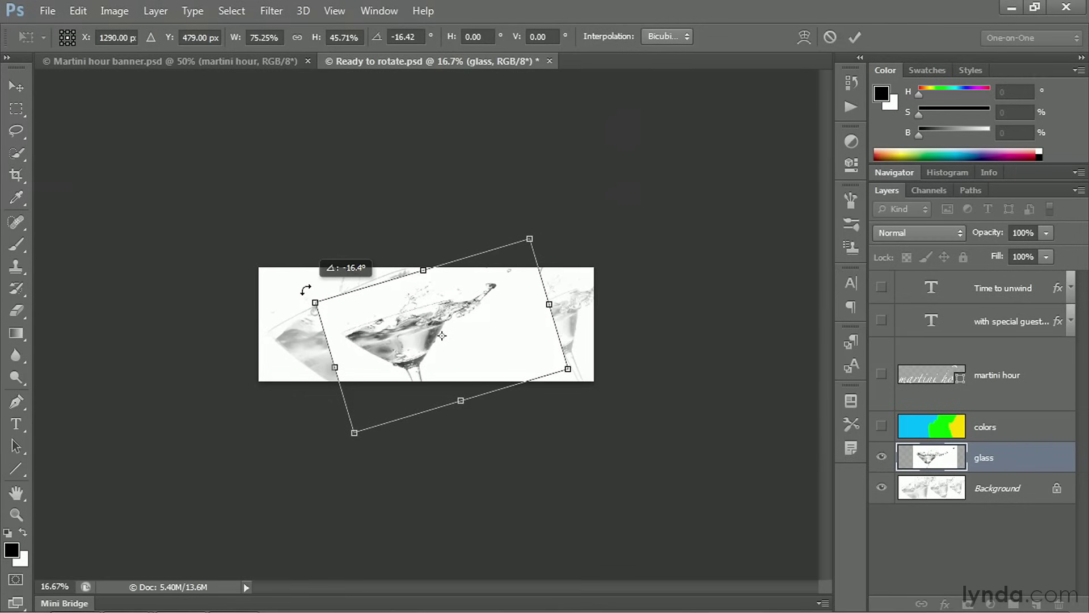
{"action": "left_click_drag", "start_coordinate": [306, 290], "coordinate": [305, 287]}
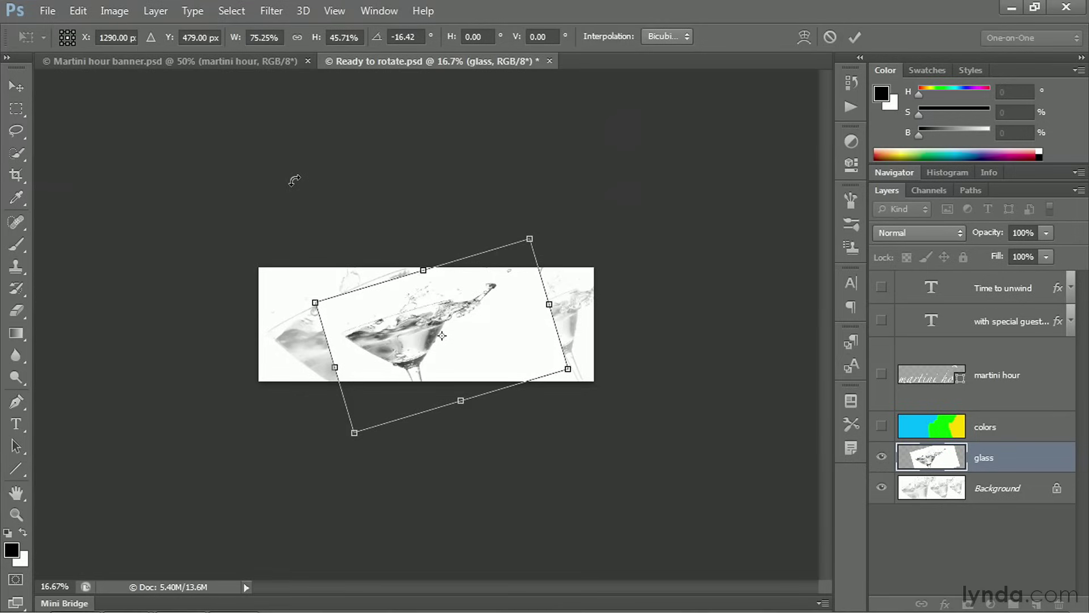
{"action": "key", "text": "ctrl+z"}
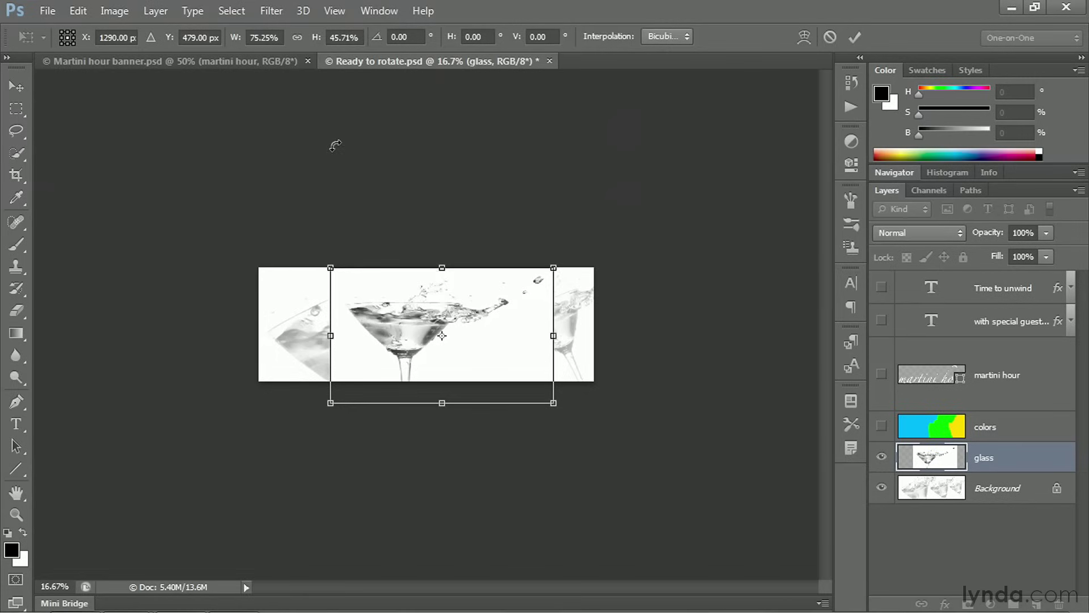
Step: Restore the glass to 100% width and height with linked proportions, then rotate it to -40.25°
{"action": "left_click", "coordinate": [298, 37]}
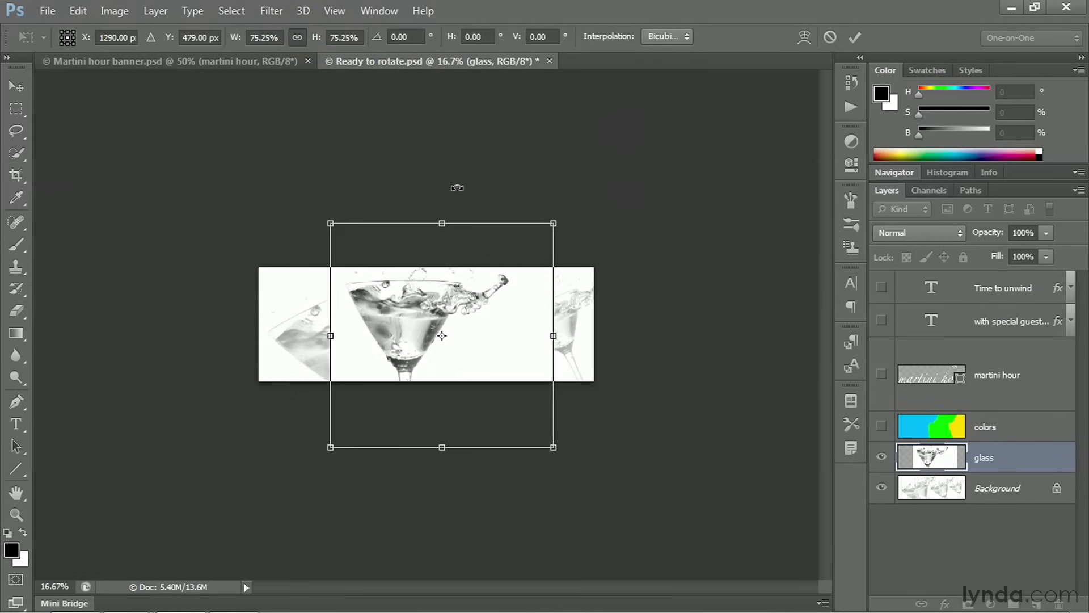
{"action": "left_click", "coordinate": [231, 42]}
{"action": "type", "text": "100"}
{"action": "key", "text": "Return"}
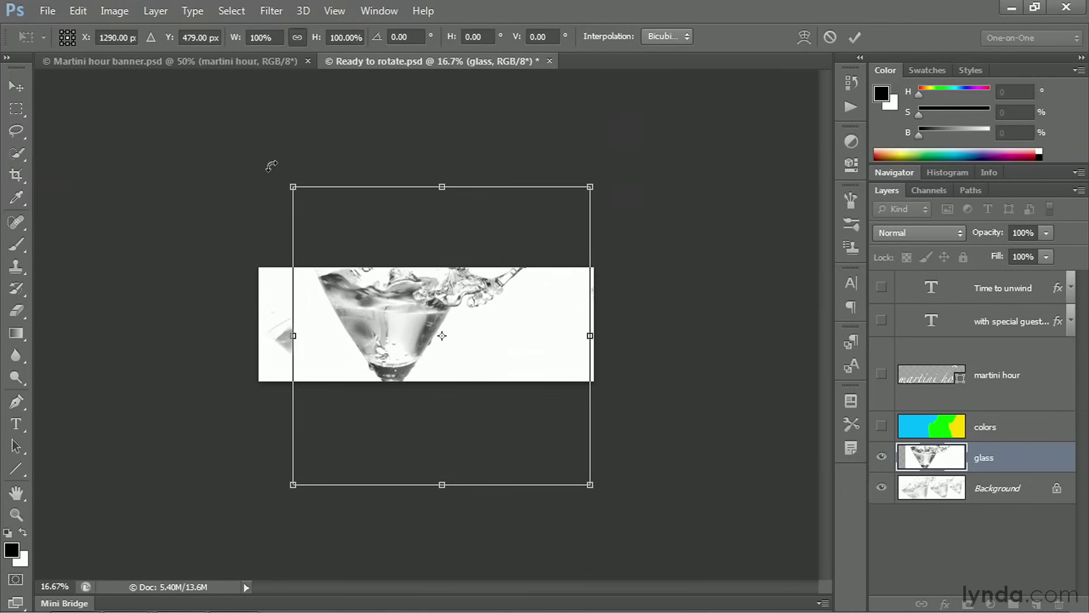
{"action": "left_click_drag", "start_coordinate": [271, 165], "coordinate": [214, 318]}
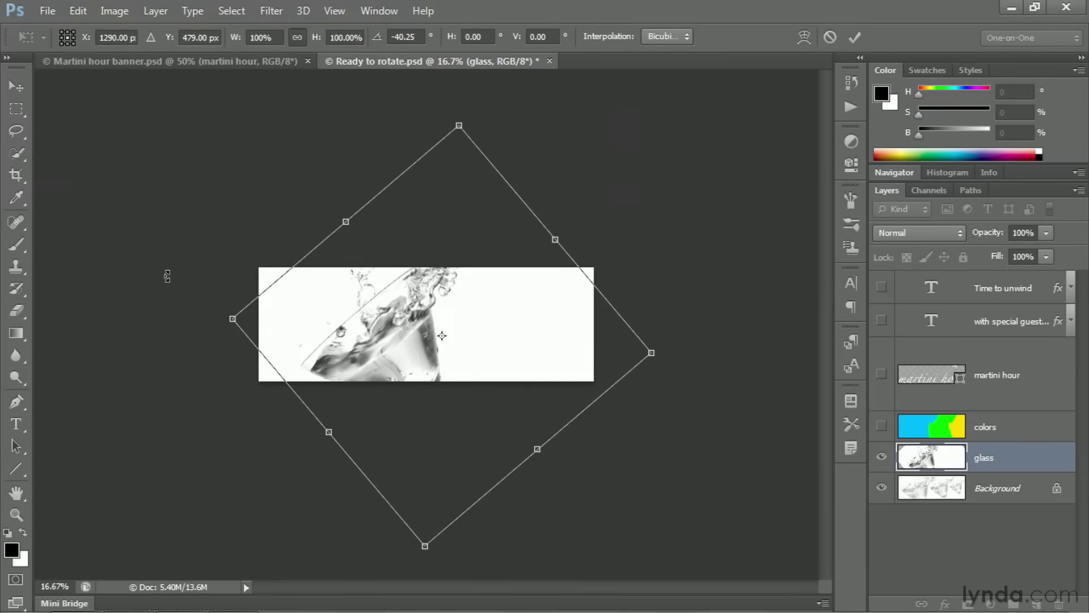
Step: Zoom the canvas to 50% and pan so the tilted glass rim is in view
{"action": "scroll", "coordinate": [168, 276], "scroll_direction": "up", "scroll_amount": 2}
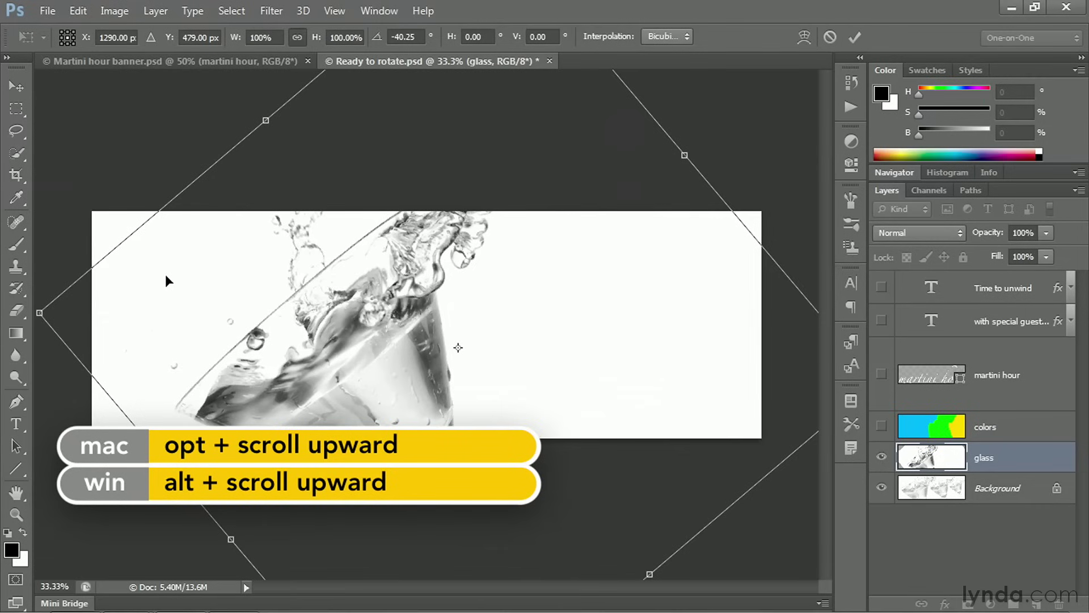
{"action": "scroll", "coordinate": [166, 276], "scroll_direction": "up", "scroll_amount": 1}
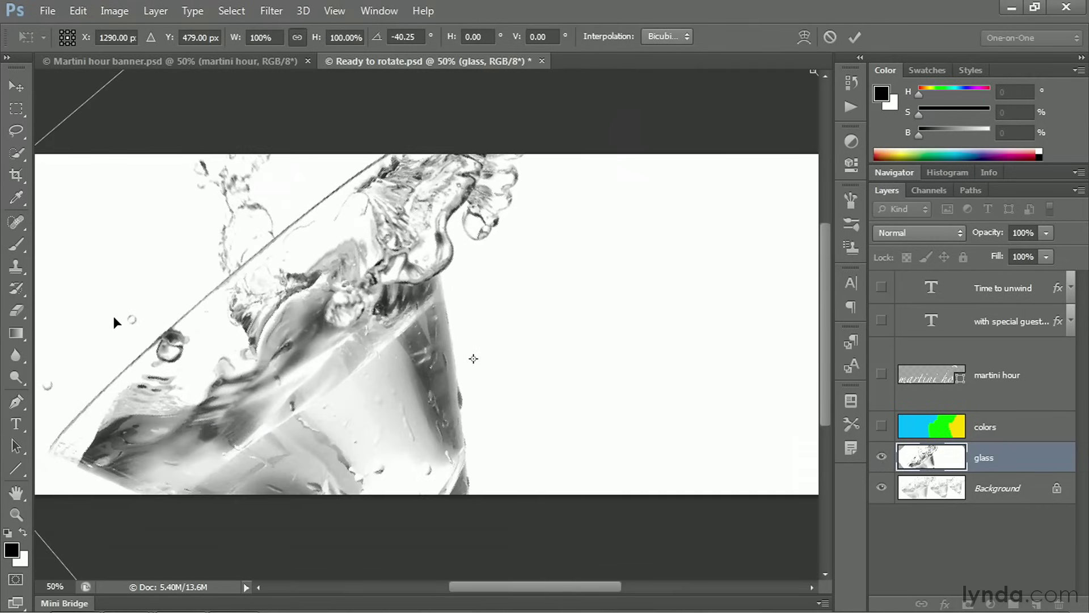
{"action": "key", "text": "space"}
{"action": "left_click_drag", "start_coordinate": [267, 386], "coordinate": [408, 381]}
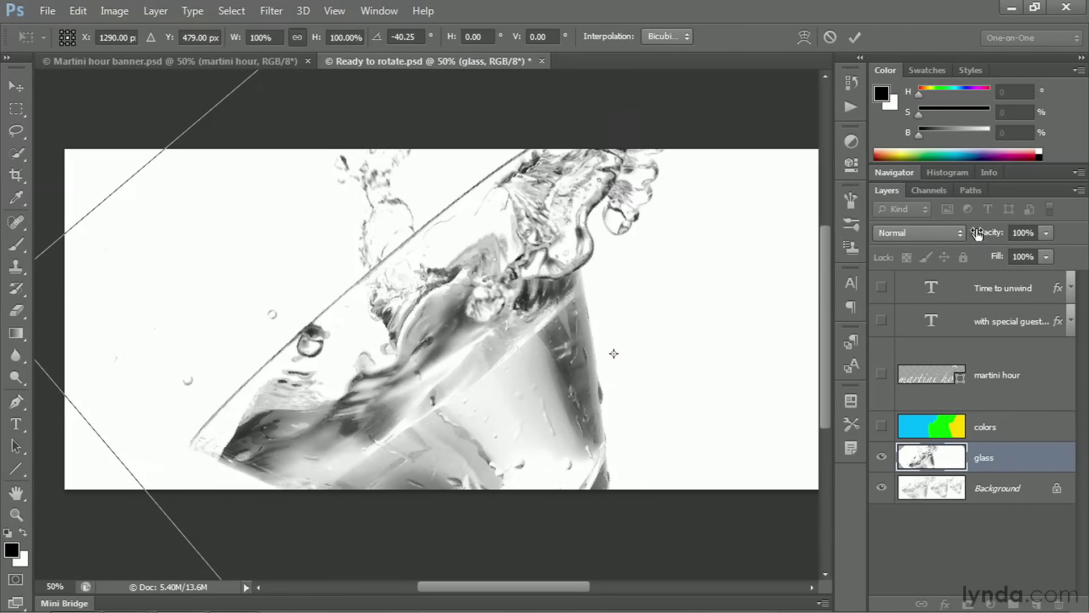
{"action": "left_click", "coordinate": [1018, 232]}
Step: Set the glass layer to Multiply at 100% opacity and move it to 1224 px by 505 px
{"action": "double_click", "coordinate": [1018, 232]}
{"action": "type", "text": "50"}
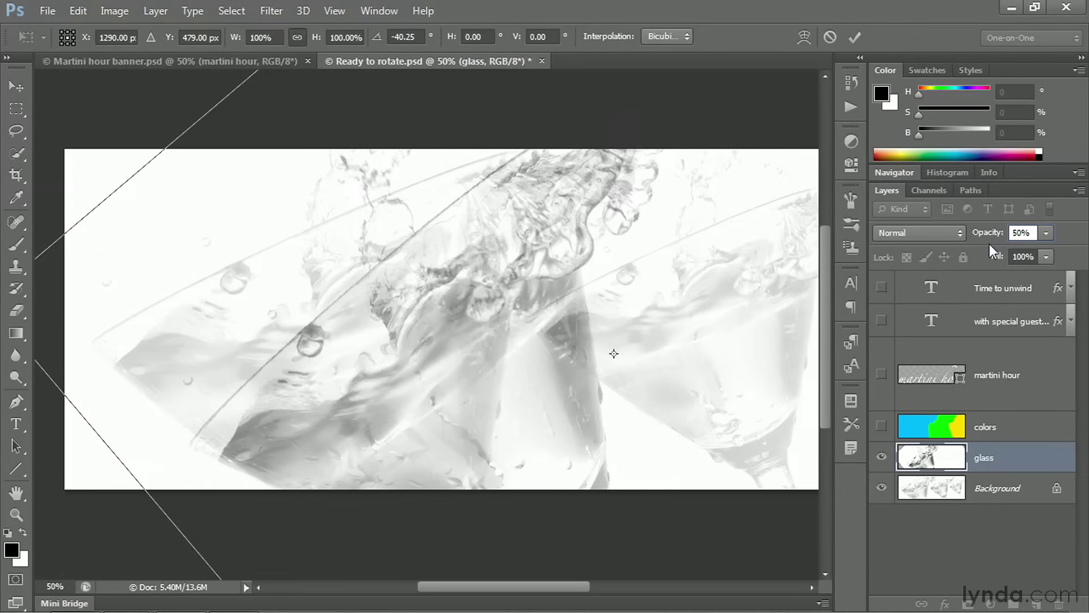
{"action": "type", "text": "100"}
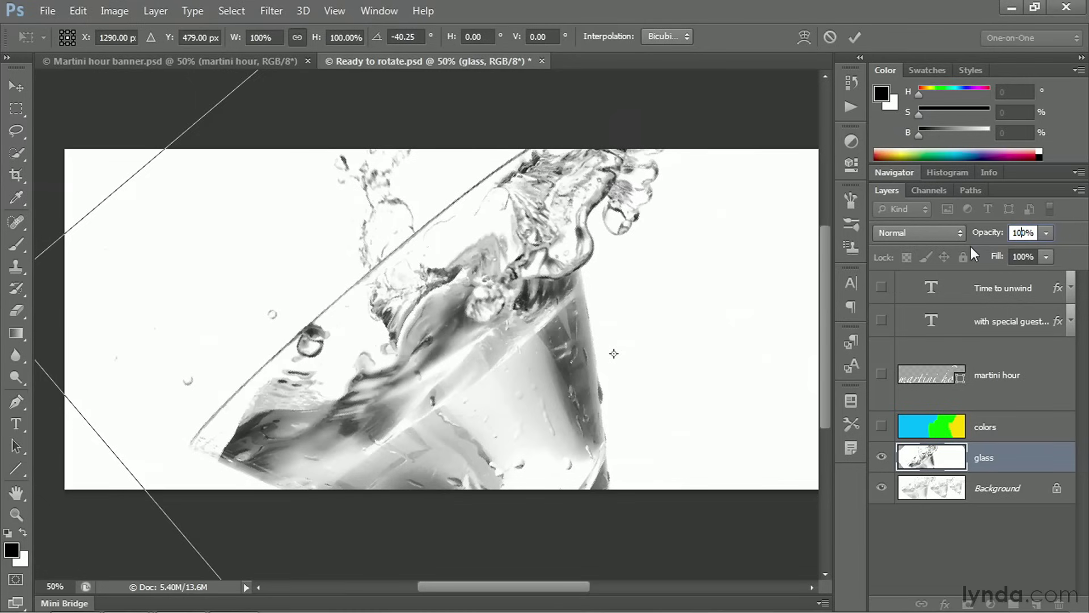
{"action": "left_click", "coordinate": [937, 233]}
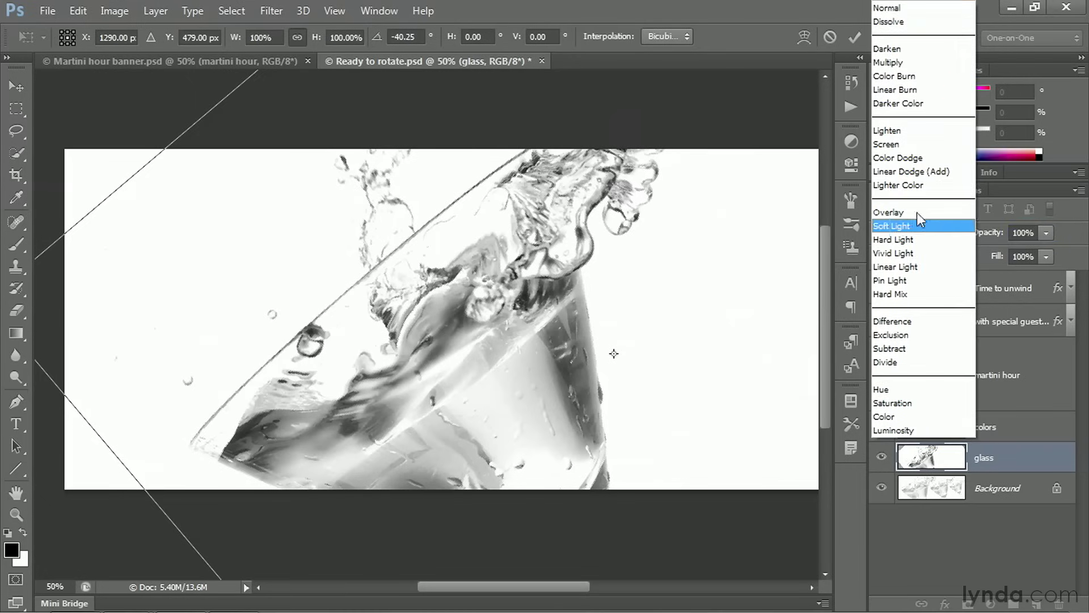
{"action": "left_click", "coordinate": [927, 63]}
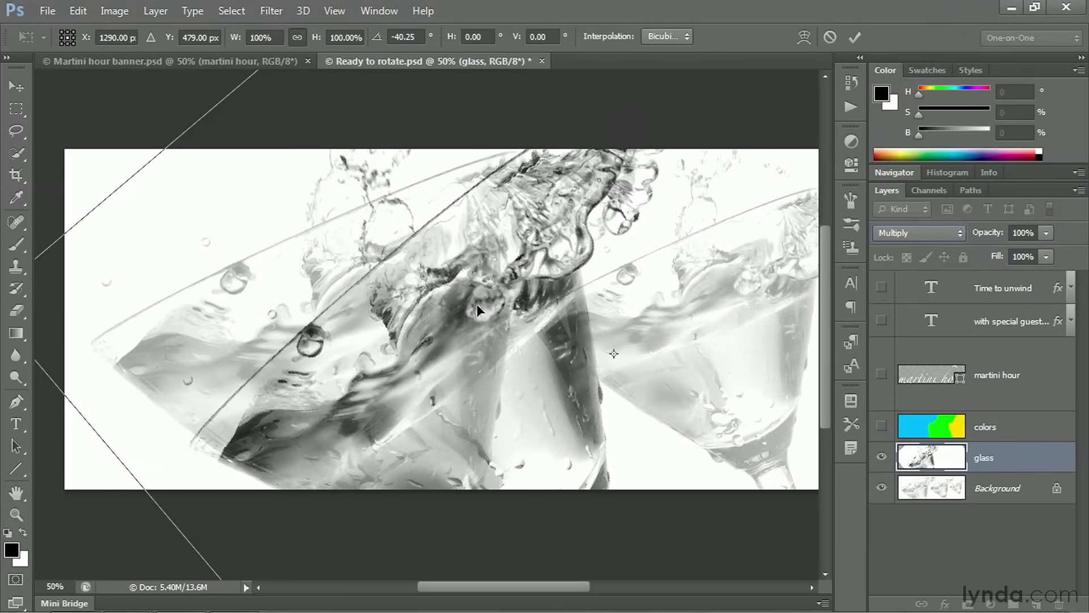
{"action": "left_click_drag", "start_coordinate": [529, 191], "coordinate": [500, 199]}
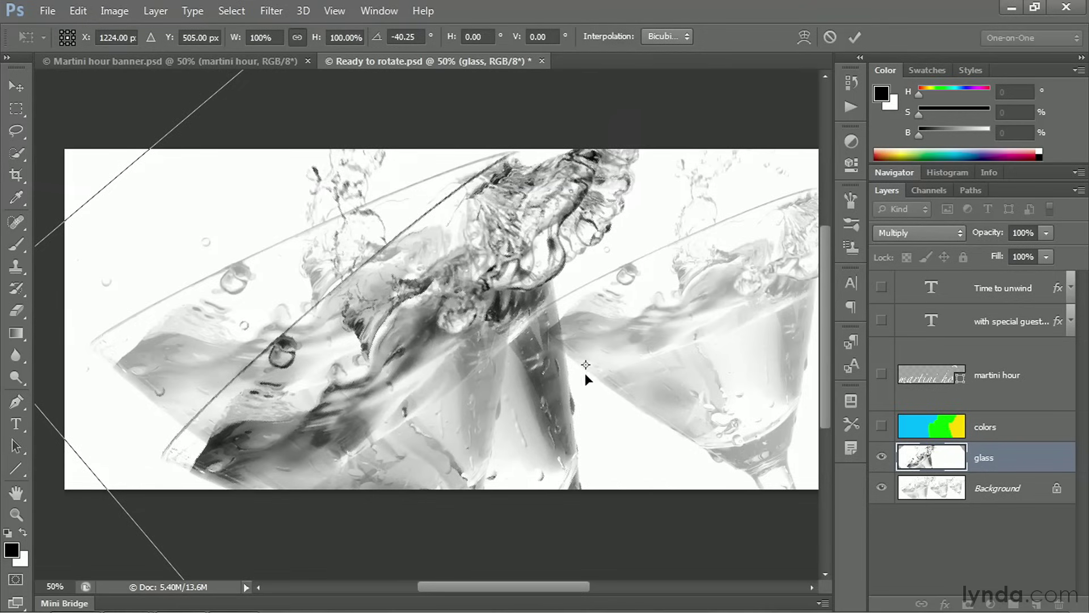
Step: Move the pivot to the glass's top edge and rotate the layer to -23.99°
{"action": "left_click_drag", "start_coordinate": [584, 363], "coordinate": [518, 152]}
{"action": "left_click_drag", "start_coordinate": [129, 545], "coordinate": [35, 427]}
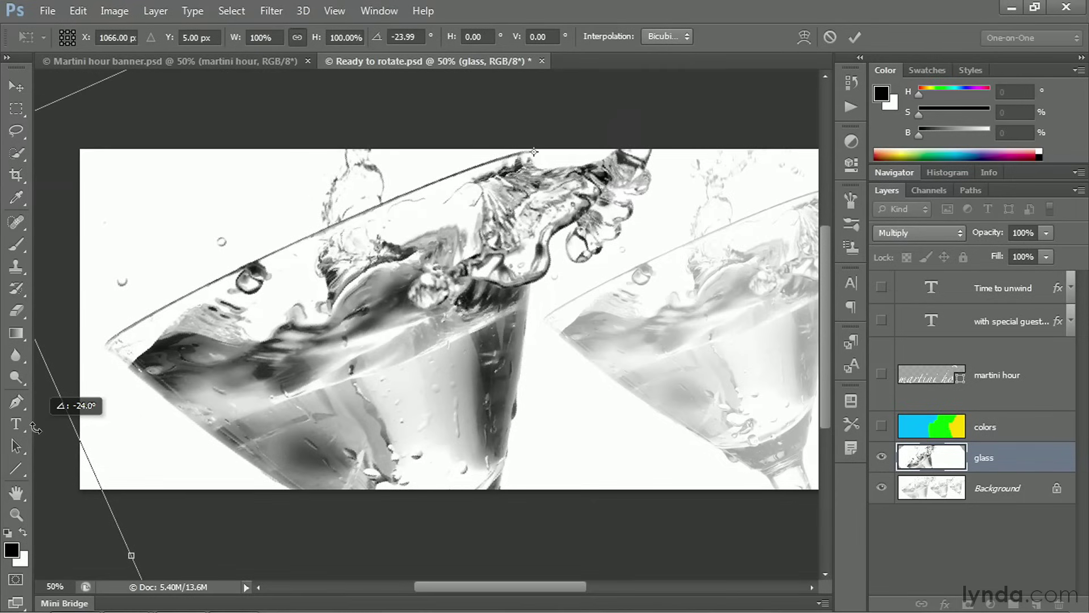
{"action": "left_click_drag", "start_coordinate": [35, 427], "coordinate": [35, 427]}
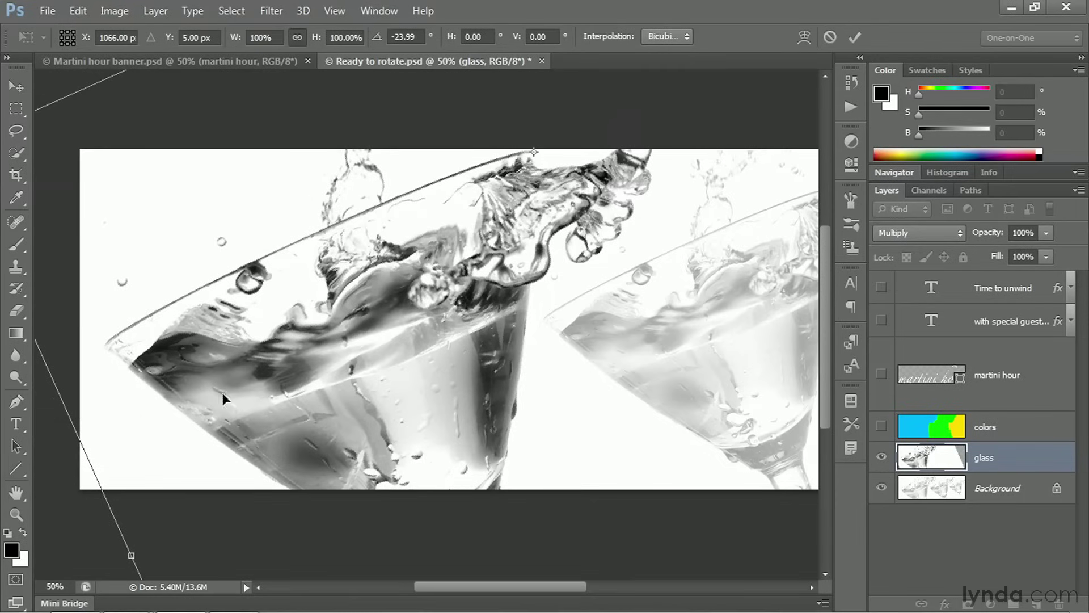
Step: Enter exactly -24° in the transform rotation angle field
{"action": "left_click", "coordinate": [400, 36]}
{"action": "left_click_drag", "start_coordinate": [399, 37], "coordinate": [424, 38]}
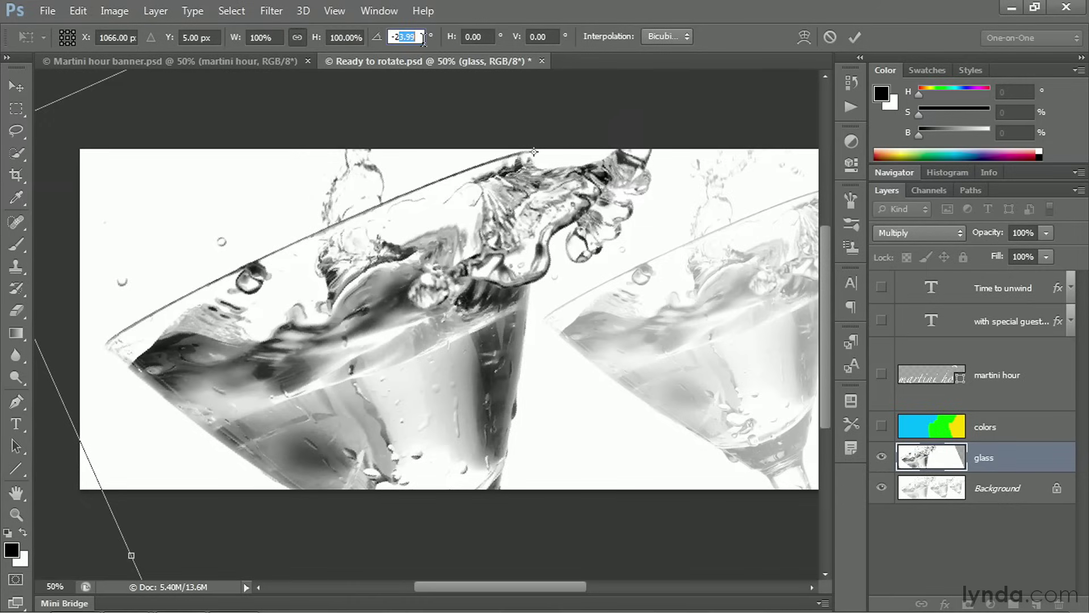
{"action": "type", "text": "4"}
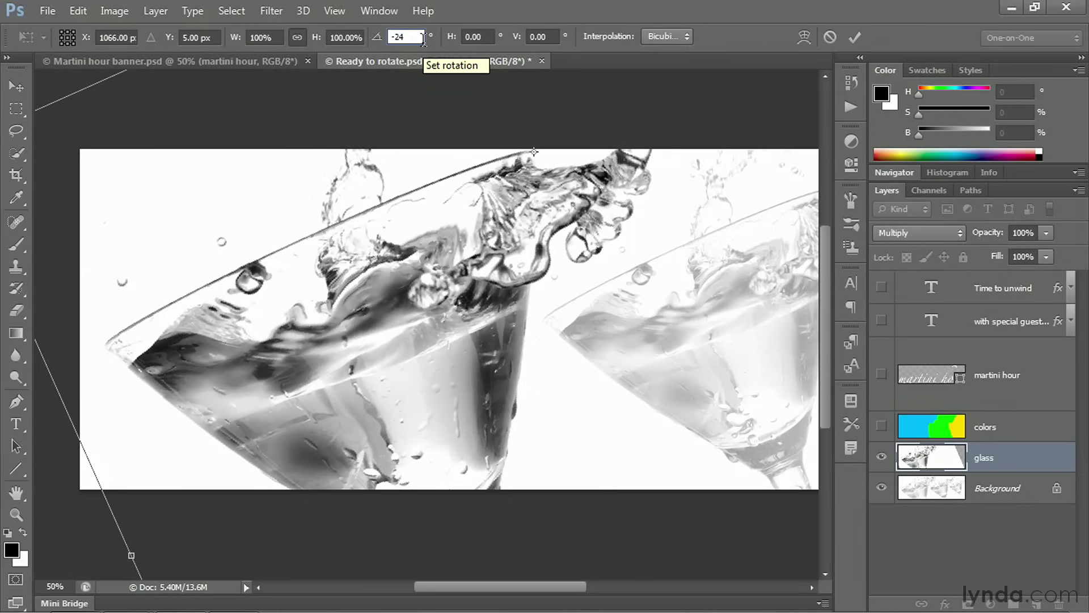
{"action": "key", "text": "Return"}
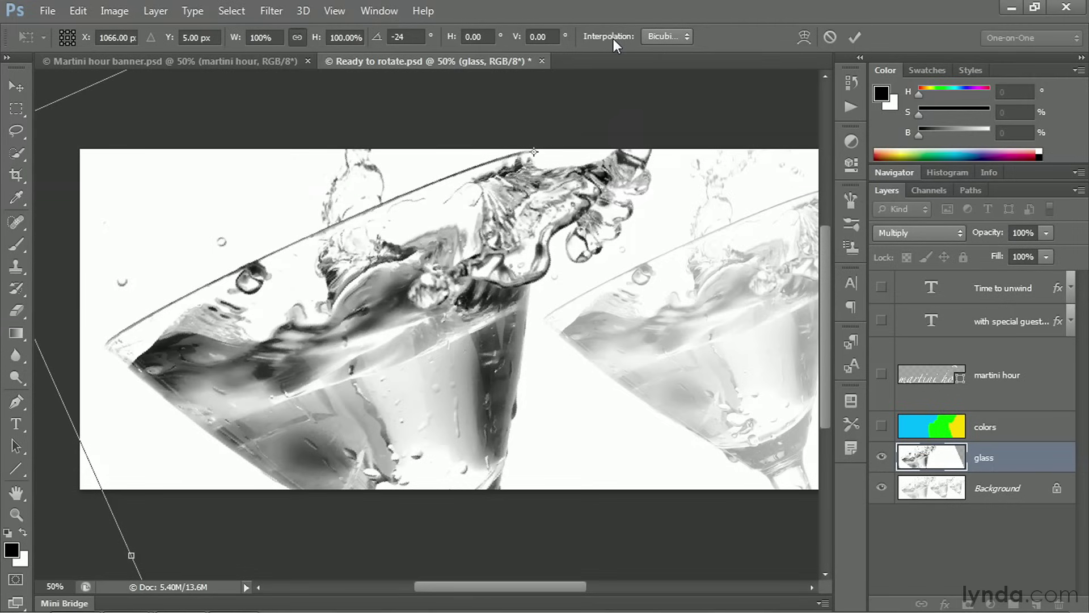
Step: Switch interpolation to Bicubic and commit the glass layer's rotation
{"action": "left_click", "coordinate": [659, 39]}
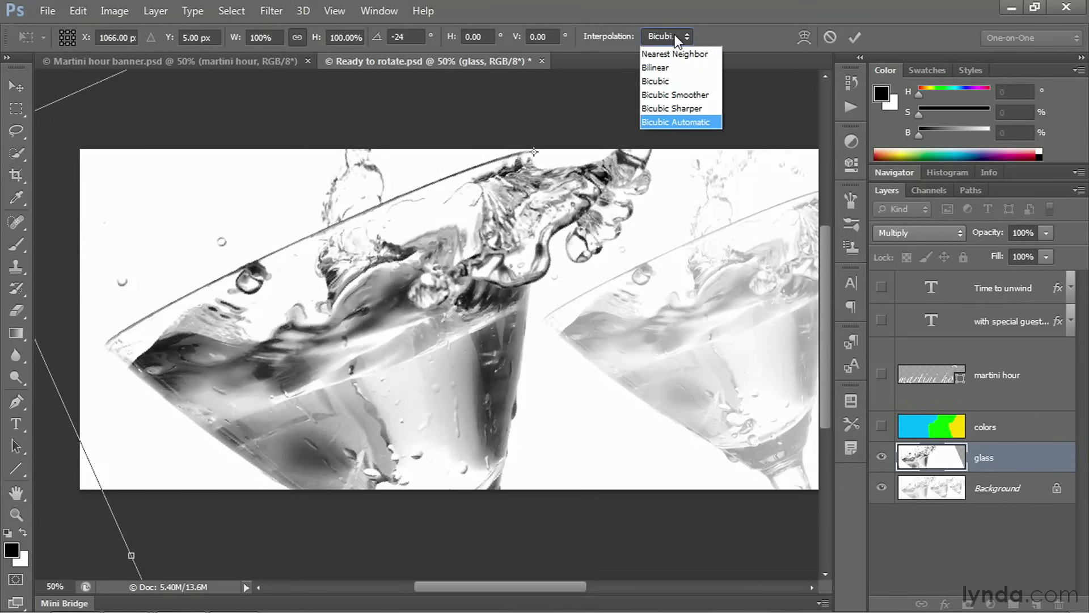
{"action": "left_click", "coordinate": [686, 80]}
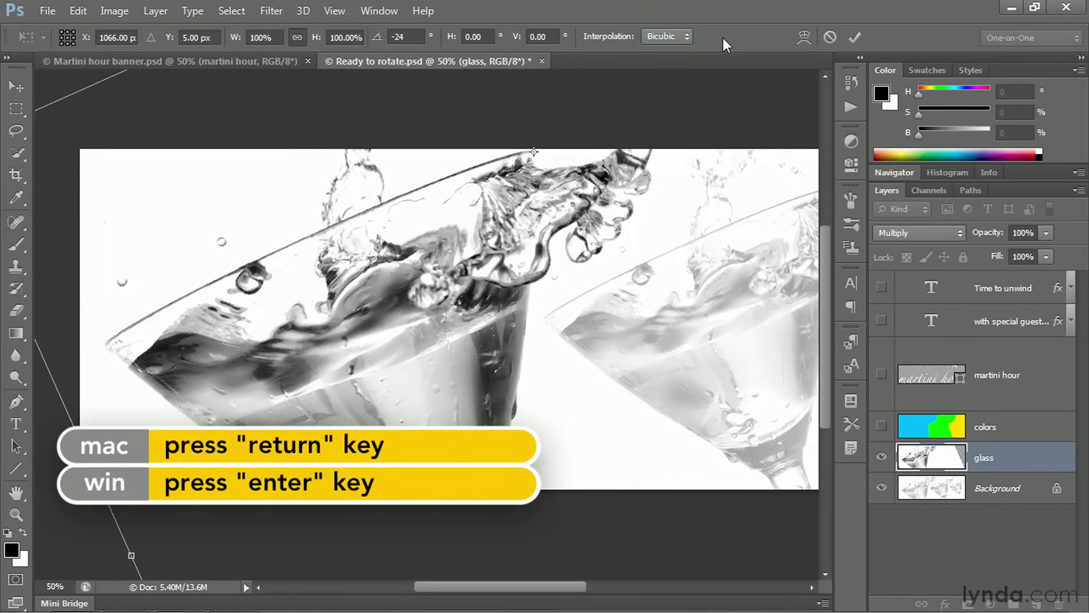
{"action": "key", "text": "Return"}
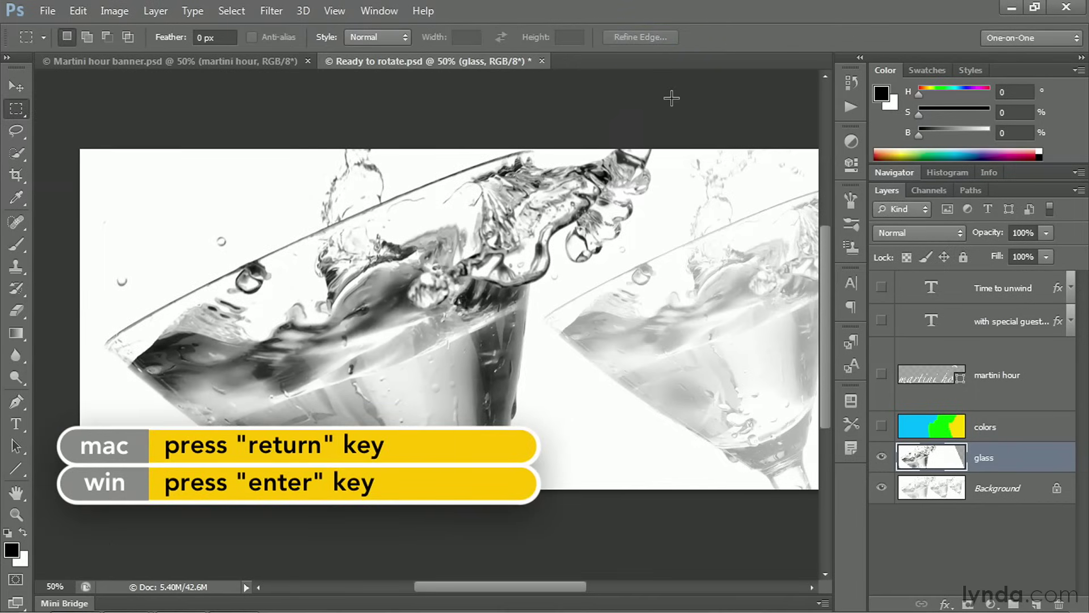
Step: Zoom to 100% on the glass rim and switch the layer to Multiply blending
{"action": "key", "text": "ctrl+1"}
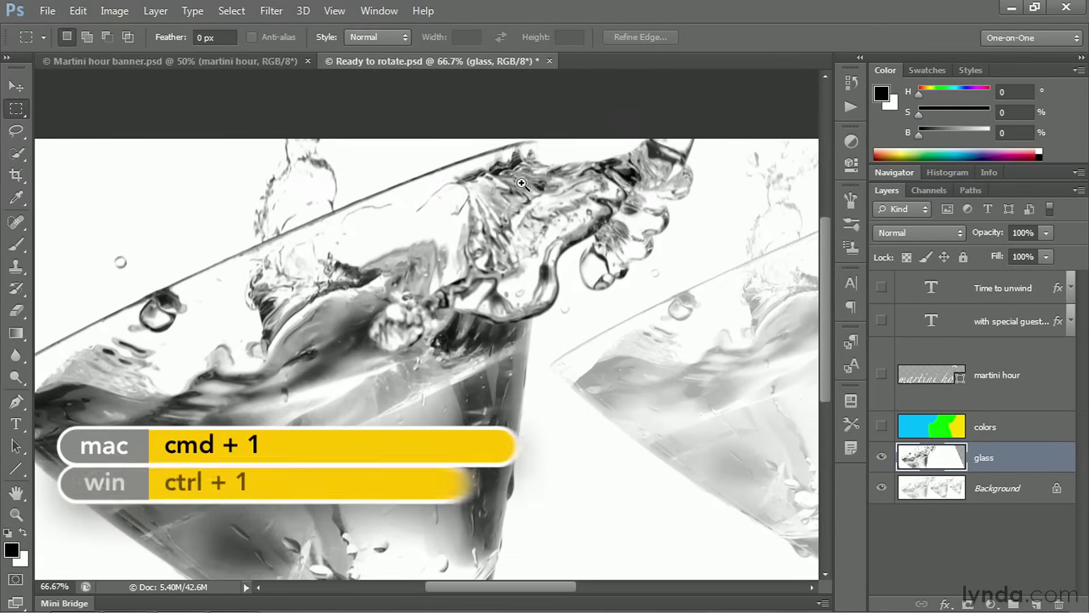
{"action": "left_click", "coordinate": [521, 183]}
{"action": "left_click_drag", "start_coordinate": [521, 185], "coordinate": [516, 224]}
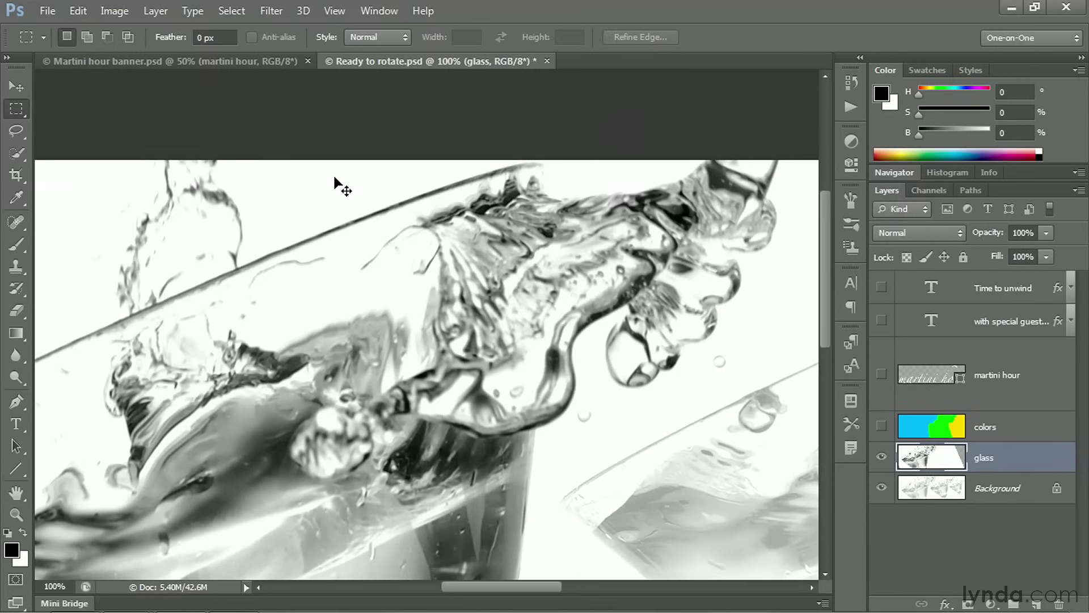
{"action": "key", "text": "shift+alt+m"}
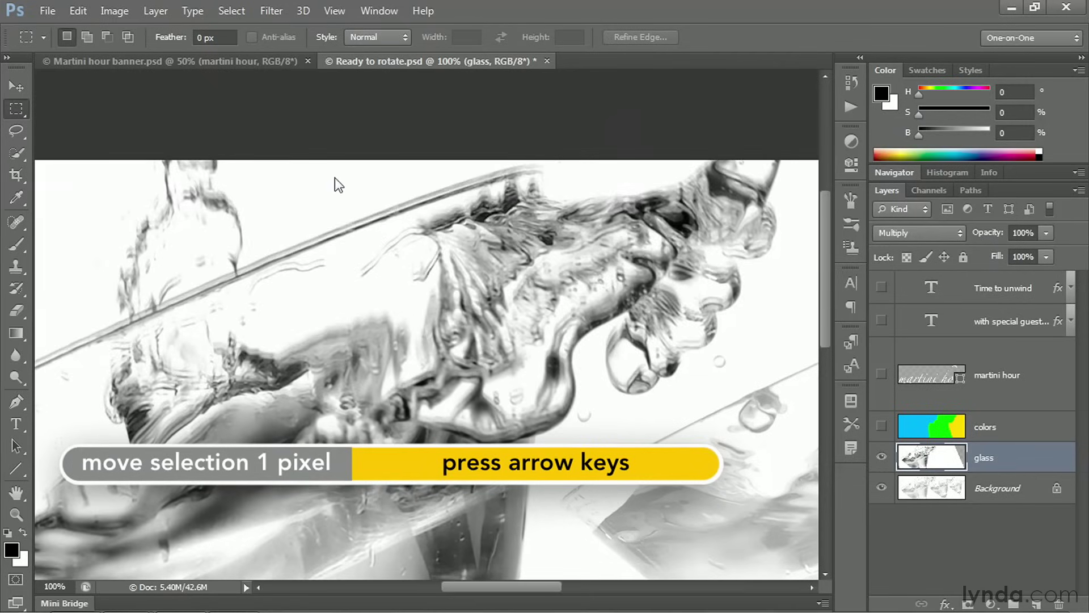
Step: Nudge the glass layer left and right until its rim lines up with the background glass
{"action": "key", "text": "Right"}
{"action": "key", "text": "Right"}
{"action": "key", "text": "Right"}
{"action": "key", "text": "Right"}
{"action": "key", "text": "Right"}
{"action": "key", "text": "Right"}
{"action": "key", "text": "Right"}
{"action": "key", "text": "Right"}
{"action": "key", "text": "Right"}
{"action": "key", "text": "Right"}
{"action": "key", "text": "Right"}
{"action": "key", "text": "Right"}
{"action": "key", "text": "Right"}
{"action": "key", "text": "Right"}
{"action": "key", "text": "Right"}
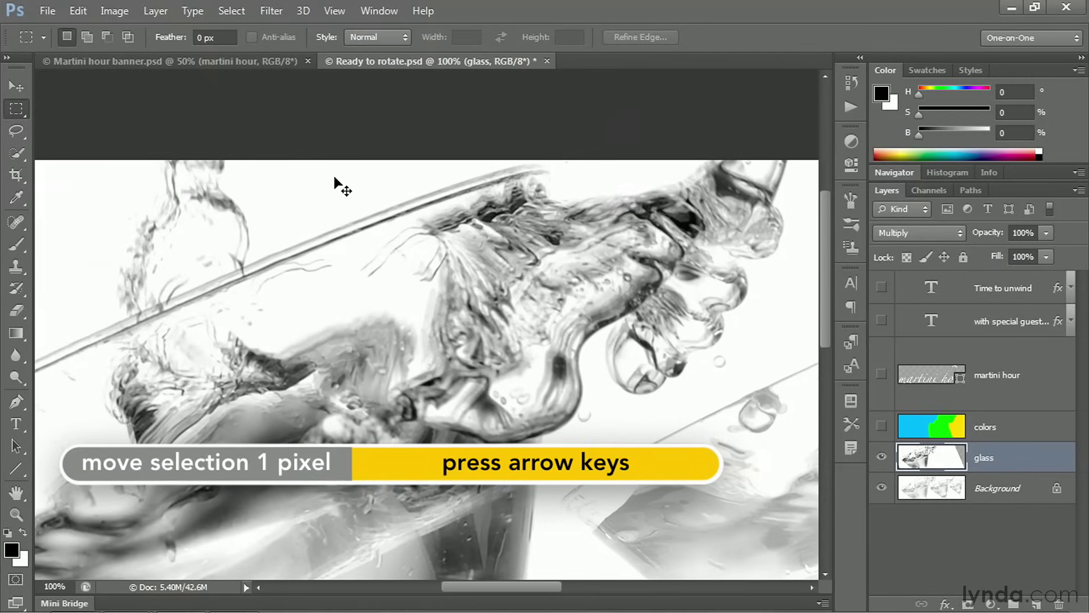
{"action": "key", "text": "Left"}
{"action": "key", "text": "Left"}
{"action": "key", "text": "Left"}
{"action": "key", "text": "Left"}
{"action": "key", "text": "Left"}
{"action": "key", "text": "Left"}
{"action": "key", "text": "Left"}
{"action": "key", "text": "Left"}
{"action": "key", "text": "Left"}
{"action": "key", "text": "Left"}
{"action": "key", "text": "Left"}
{"action": "key", "text": "Left"}
{"action": "key", "text": "Left"}
{"action": "key", "text": "Left"}
{"action": "key", "text": "Left"}
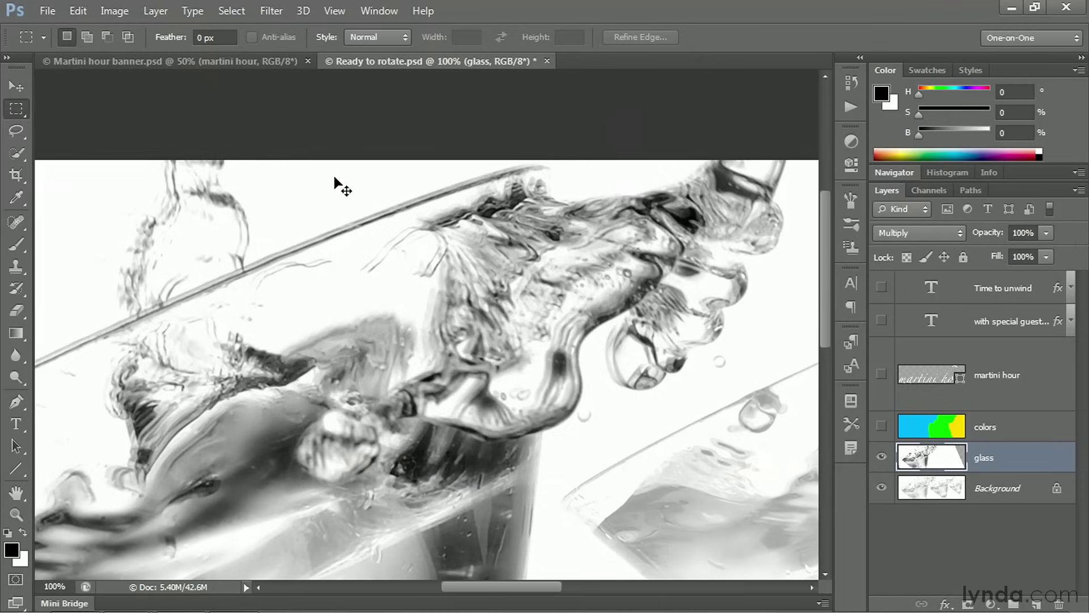
{"action": "key", "text": "Left"}
{"action": "key", "text": "Left"}
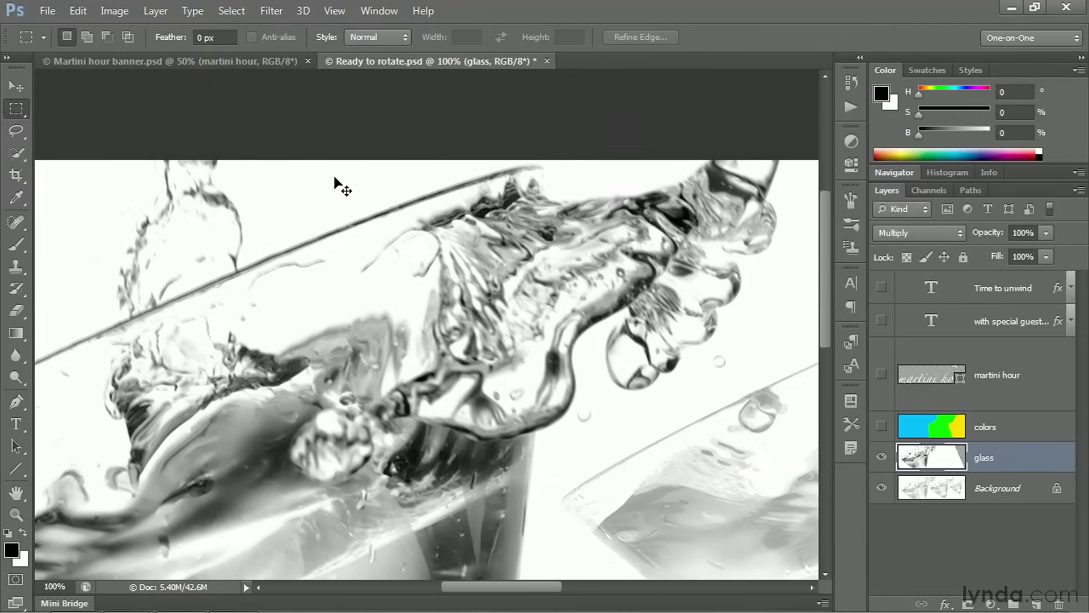
{"action": "key", "text": "Left"}
{"action": "key", "text": "Left"}
{"action": "key", "text": "Left"}
{"action": "key", "text": "Right"}
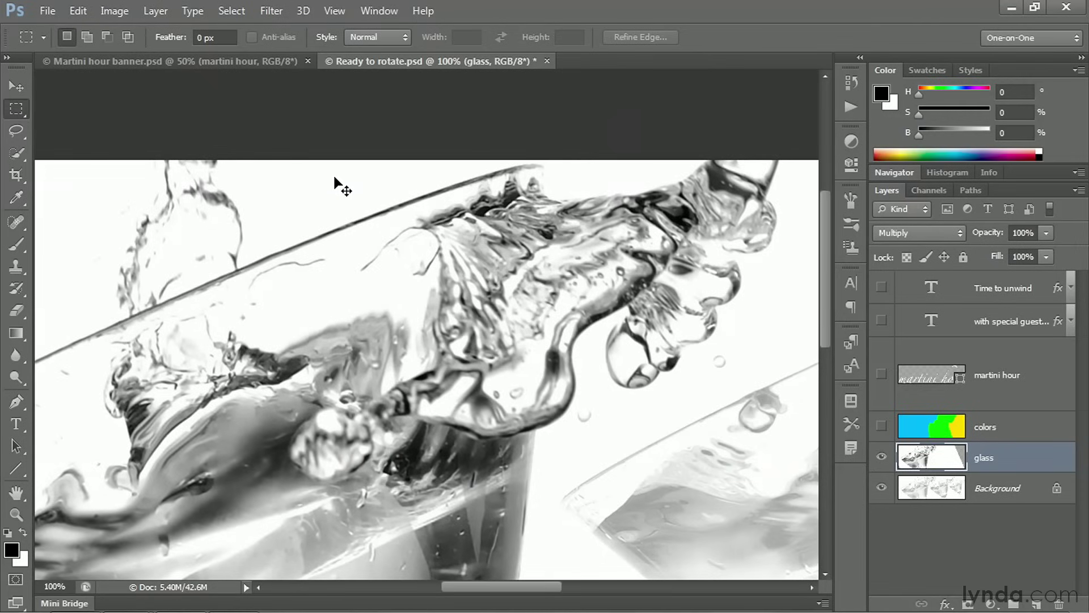
{"action": "key", "text": "Left"}
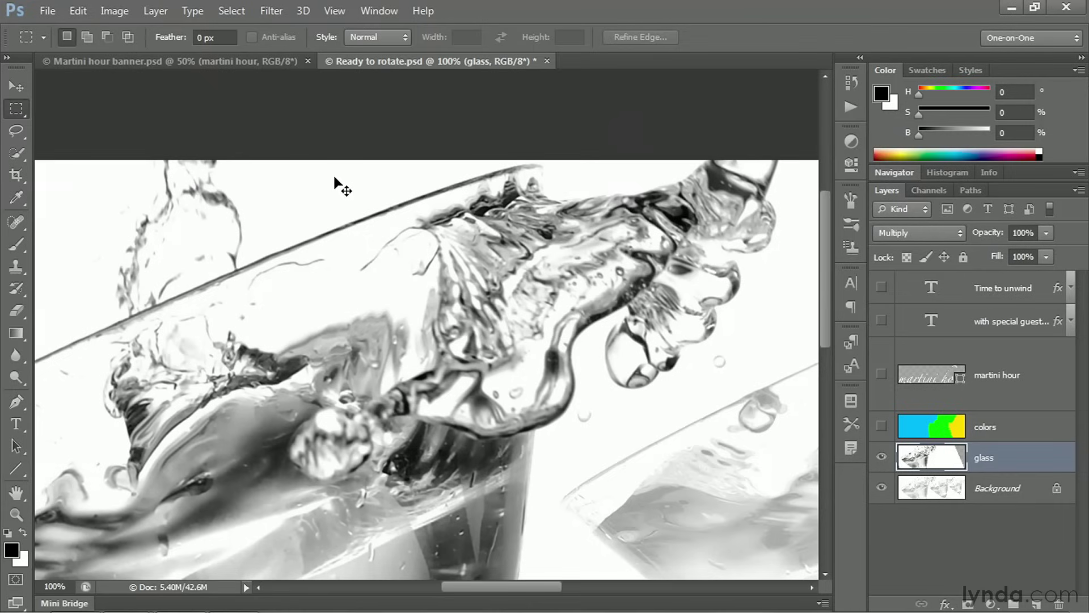
{"action": "key", "text": "Right"}
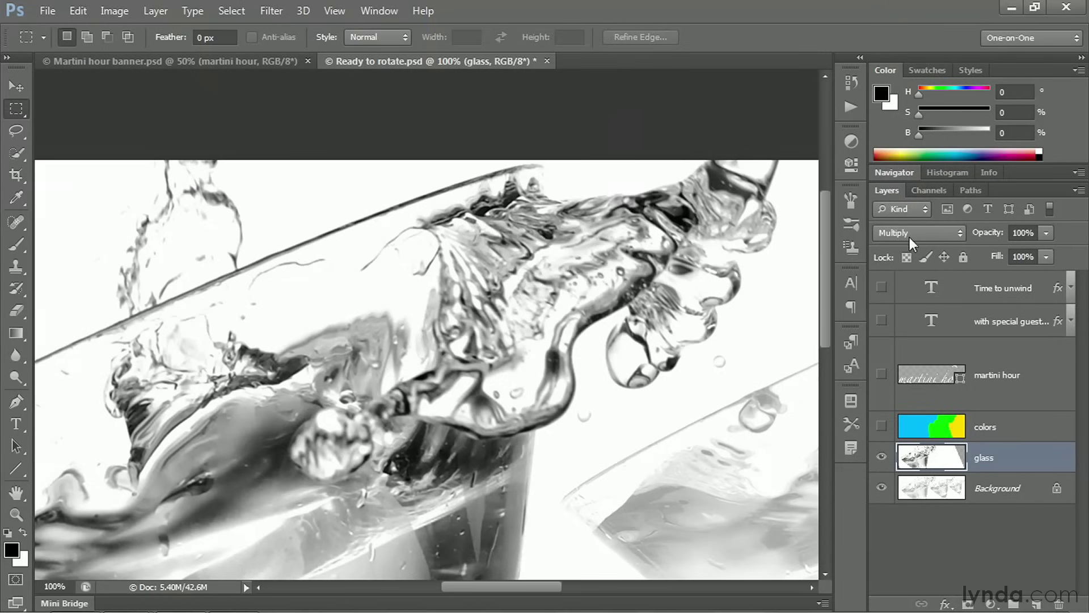
Step: Set the glass layer back to Normal blending and toggle its visibility three times to compare
{"action": "left_click", "coordinate": [927, 236]}
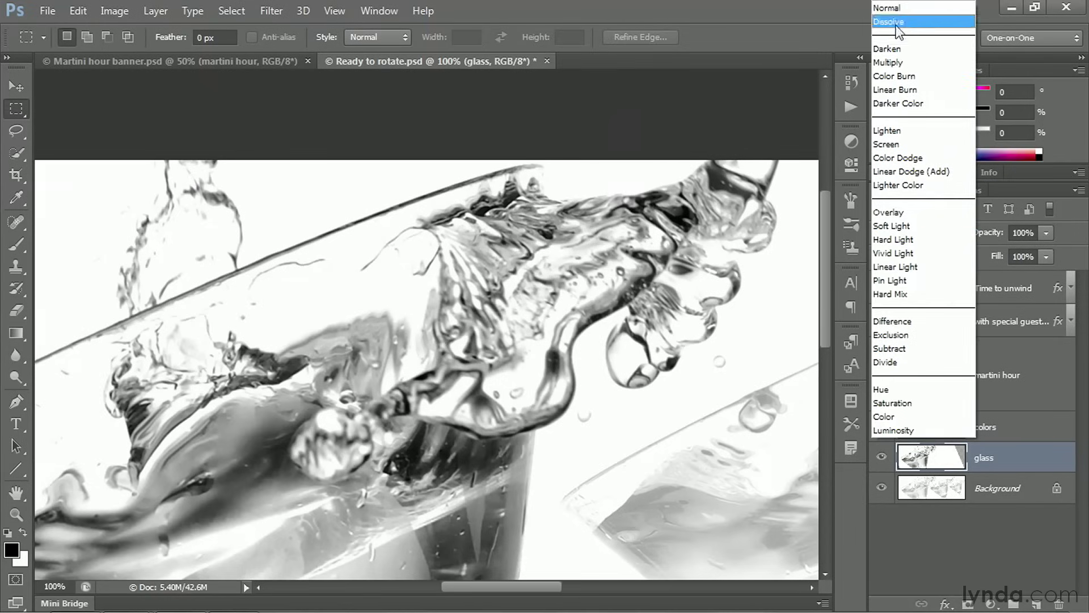
{"action": "left_click", "coordinate": [900, 7]}
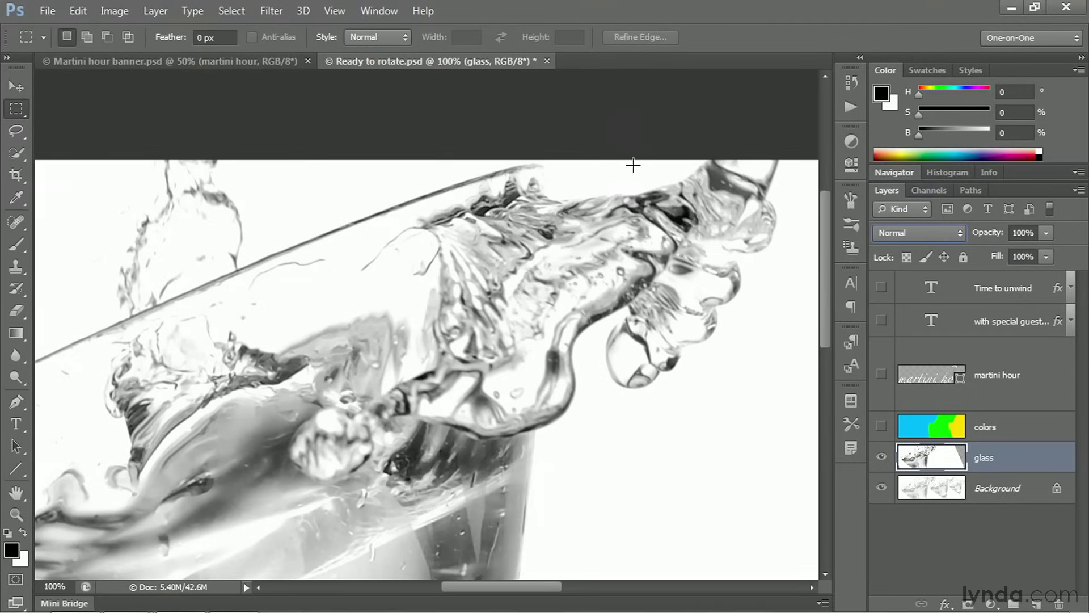
{"action": "left_click", "coordinate": [881, 457]}
{"action": "left_click", "coordinate": [882, 457]}
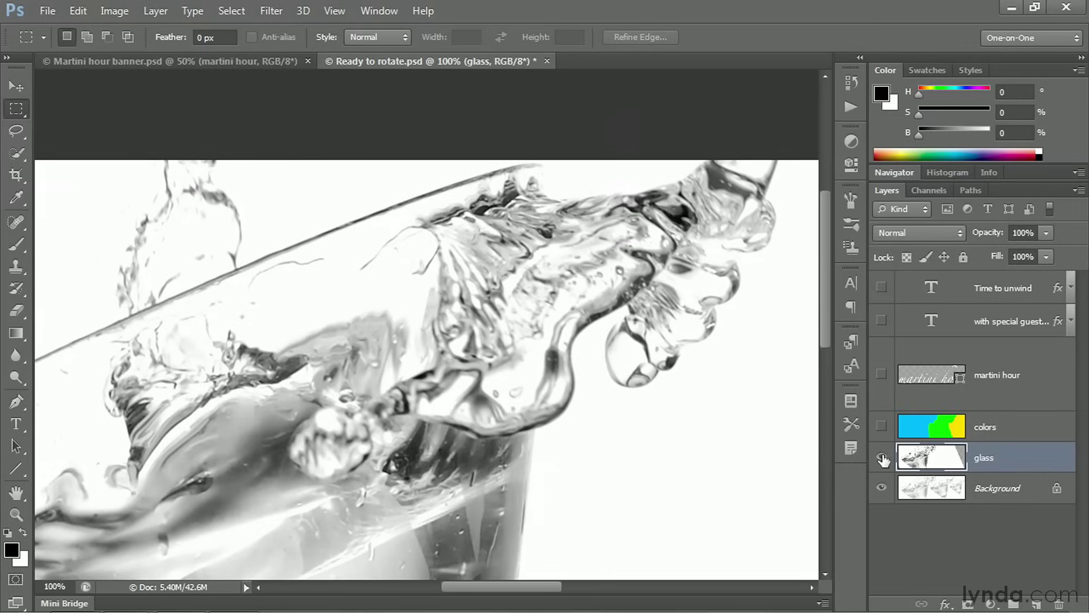
{"action": "left_click", "coordinate": [881, 457]}
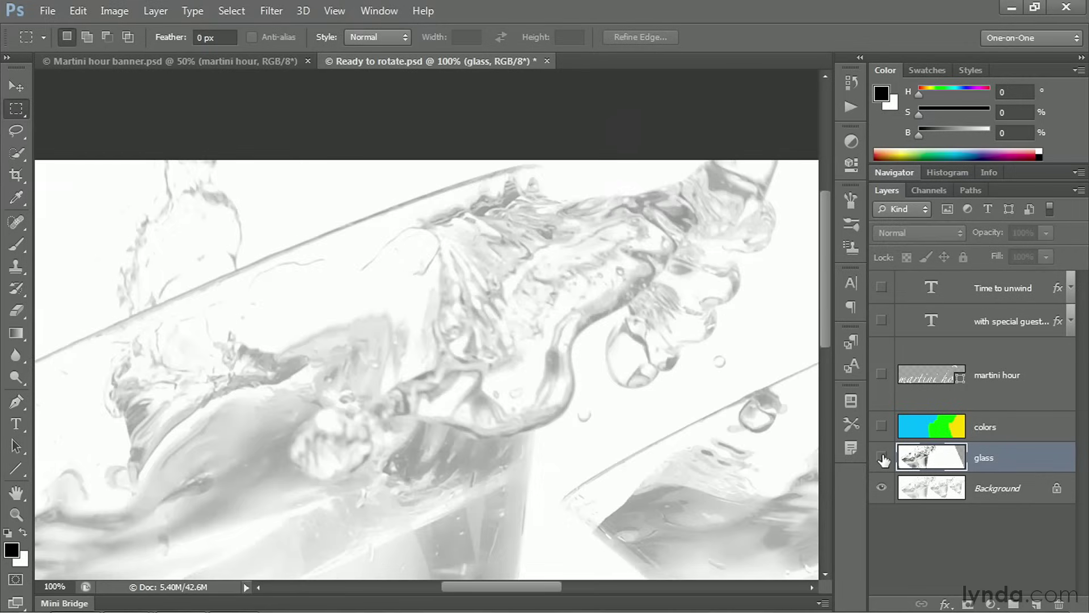
{"action": "left_click", "coordinate": [882, 457]}
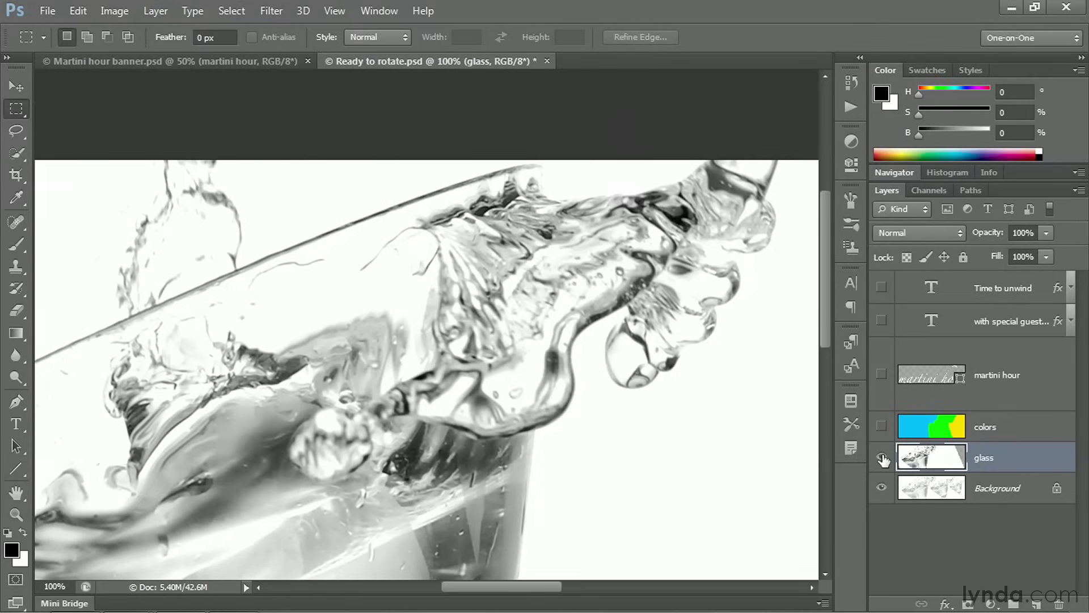
{"action": "left_click", "coordinate": [882, 457]}
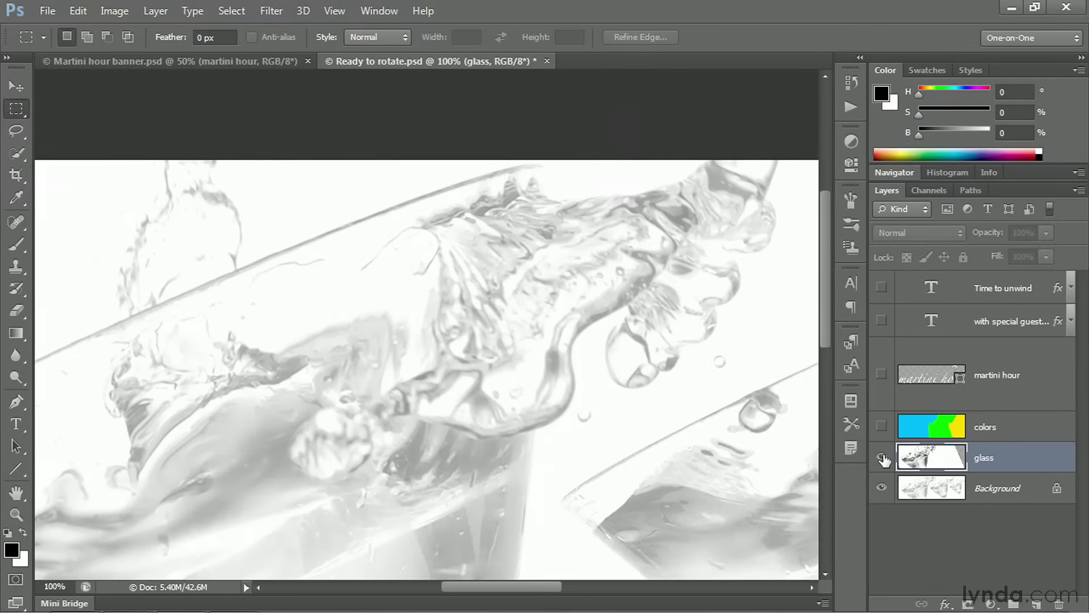
{"action": "left_click", "coordinate": [881, 457]}
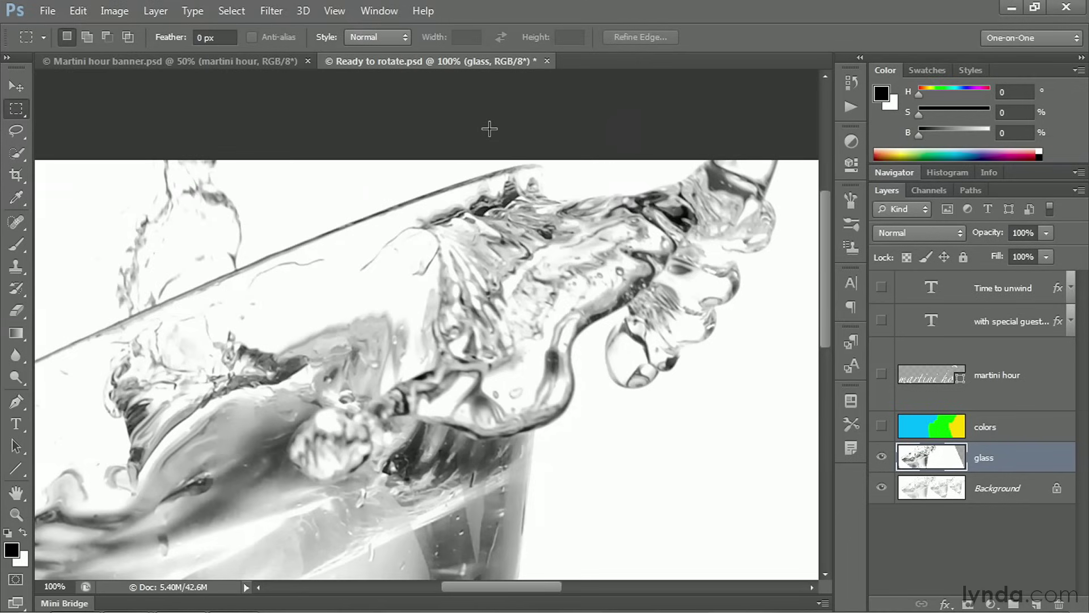
Step: Leave the glass layer's blend mode unchanged and view the full banner at 50% with panels hidden
{"action": "left_click", "coordinate": [943, 235]}
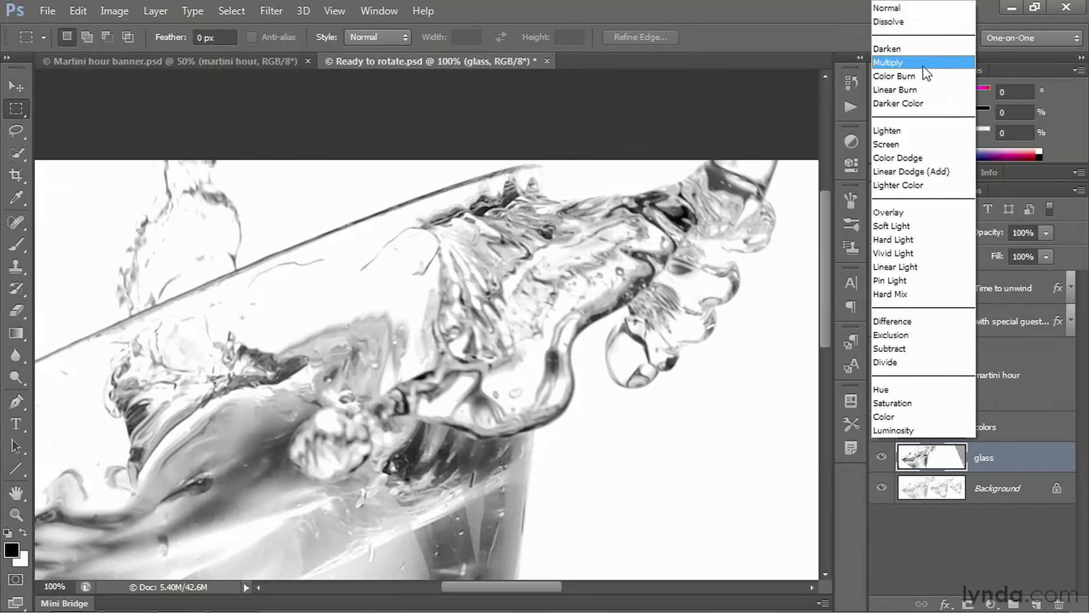
{"action": "left_click", "coordinate": [675, 142]}
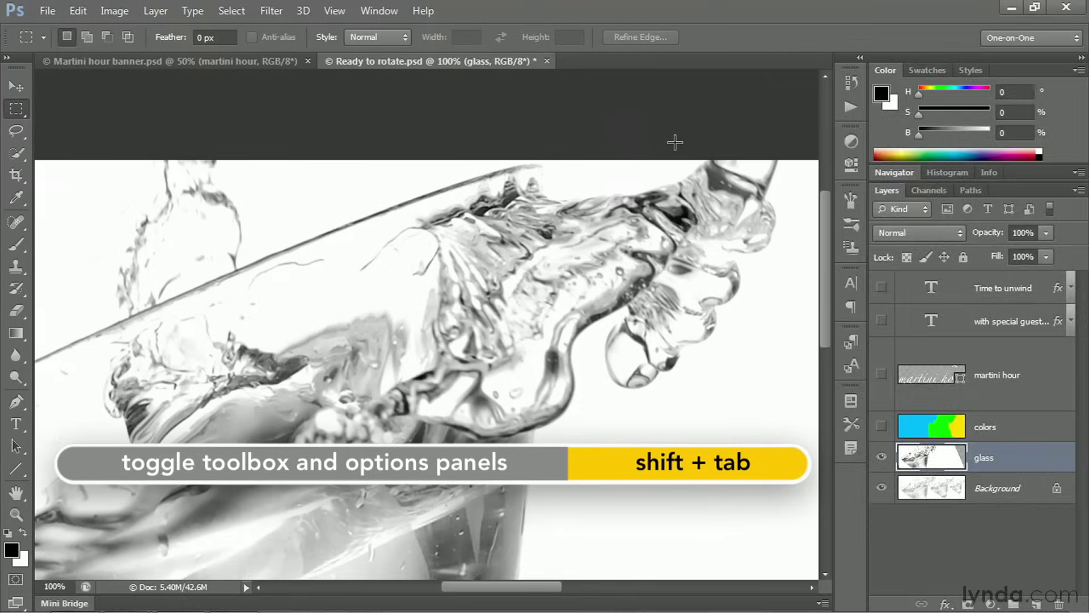
{"action": "key", "text": "shift+Tab"}
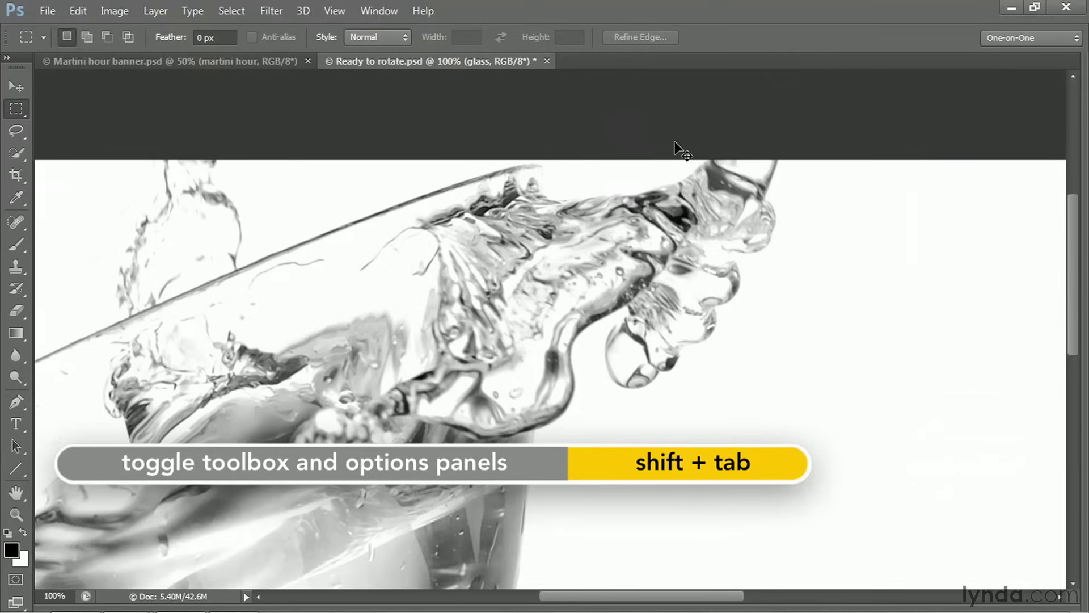
{"action": "key", "text": "ctrl+0"}
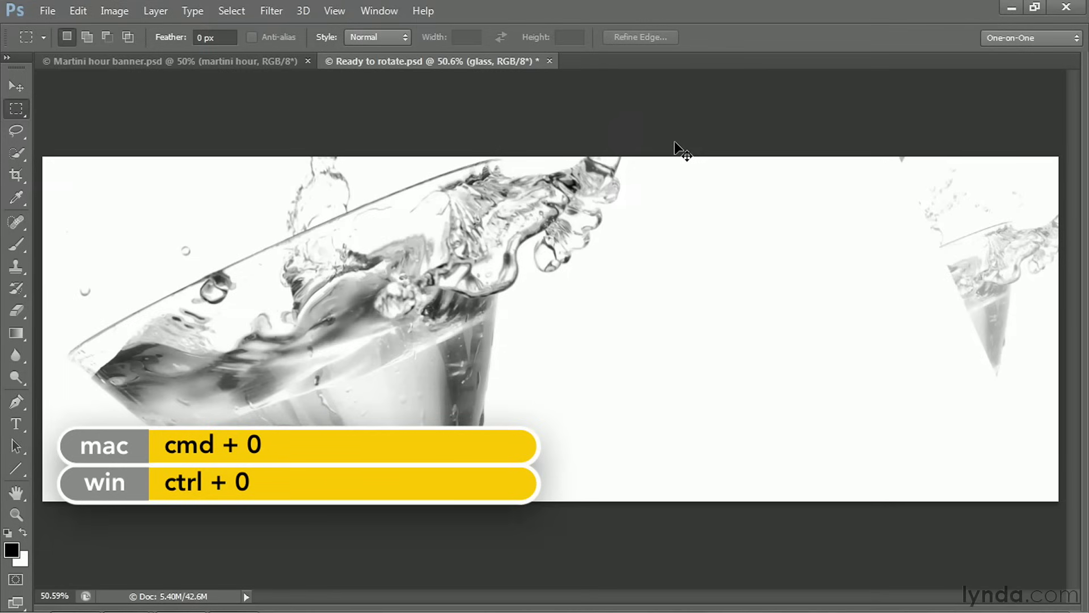
{"action": "key", "text": "ctrl+minus"}
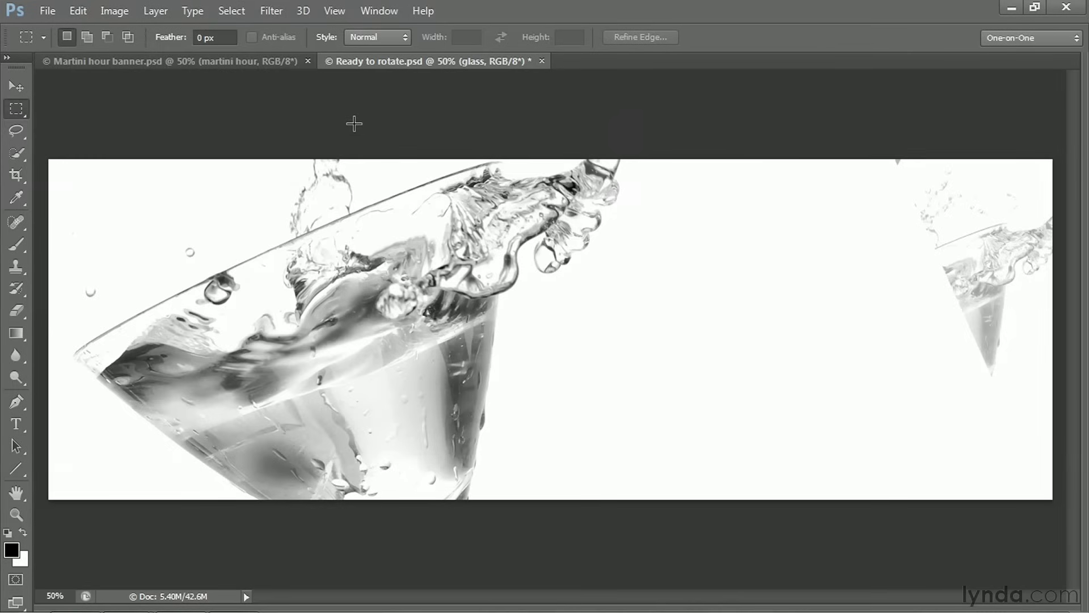
{"action": "key", "text": "Tab"}
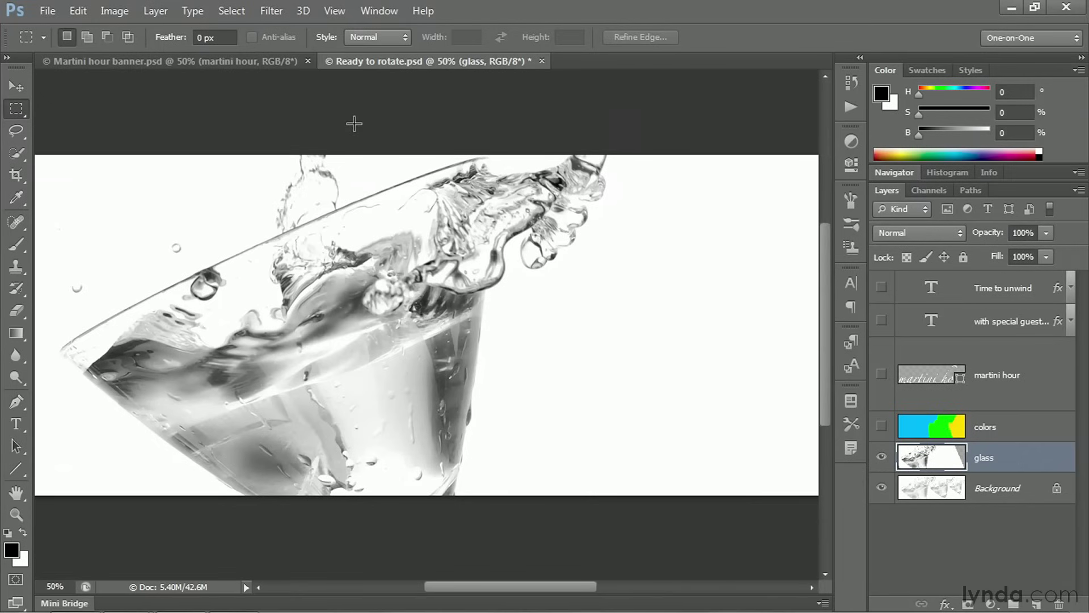
Step: Switch the glass layer's blend mode from Normal to Multiply
{"action": "left_click", "coordinate": [927, 232]}
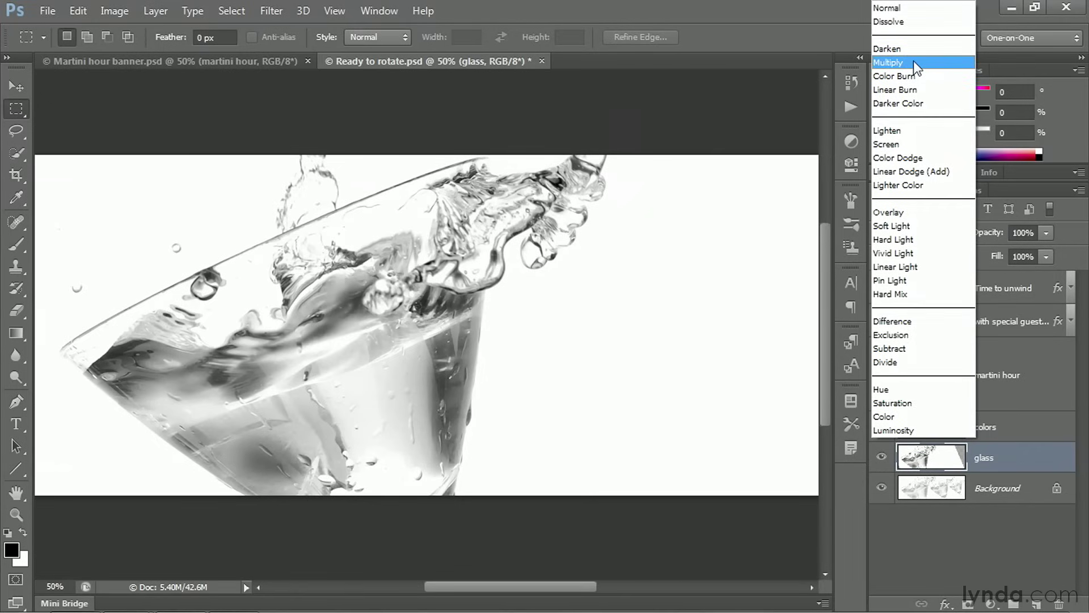
{"action": "left_click", "coordinate": [913, 60]}
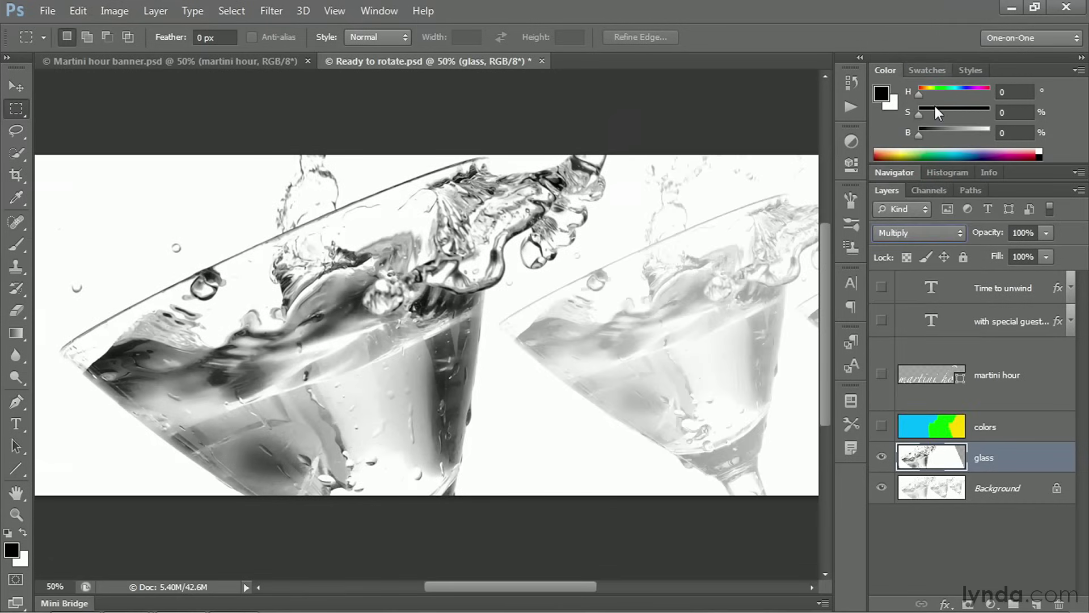